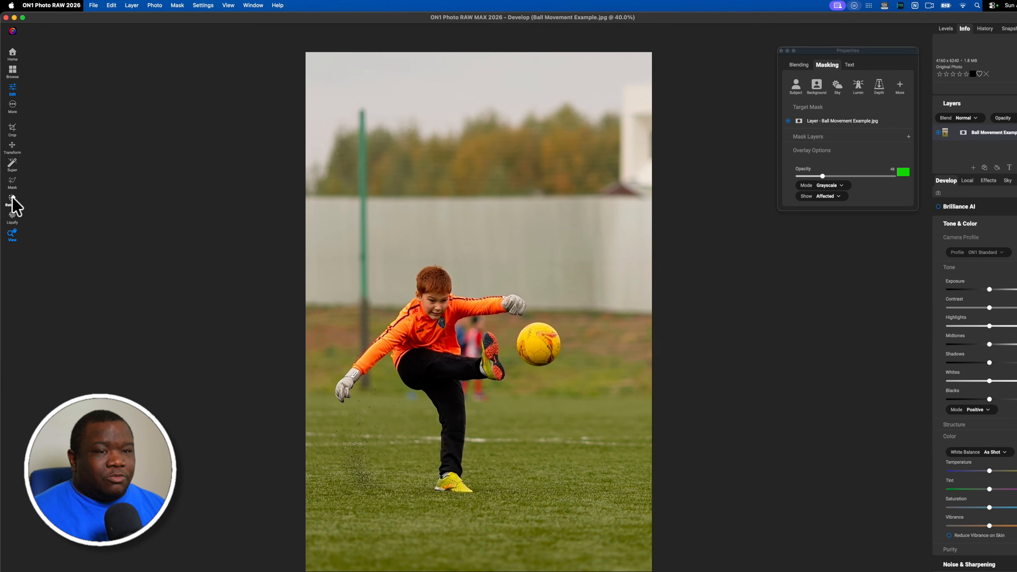
Activate the Healing Brush for retouching and set its mode to Move
left_click(12, 199)
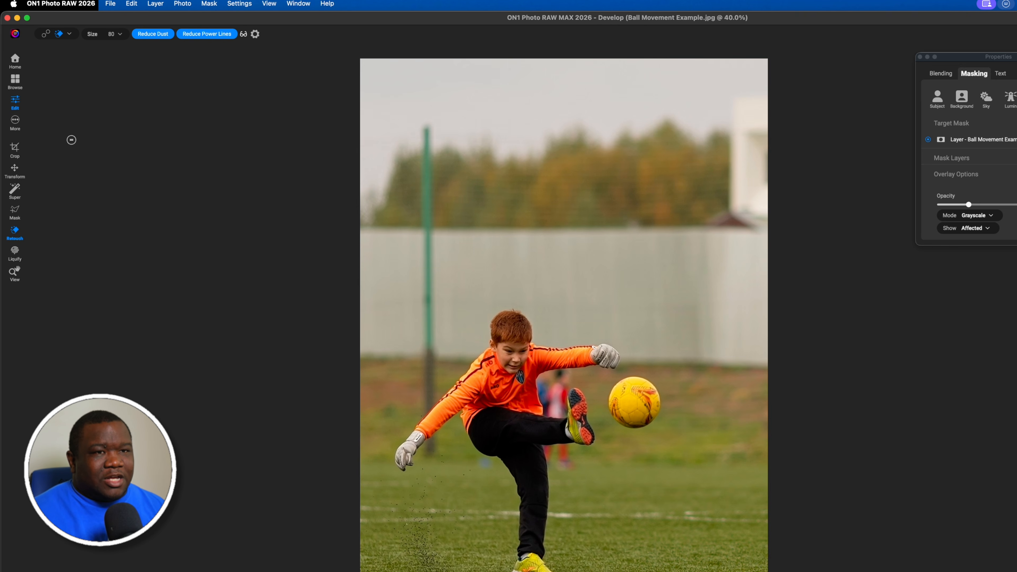
left_click(45, 35)
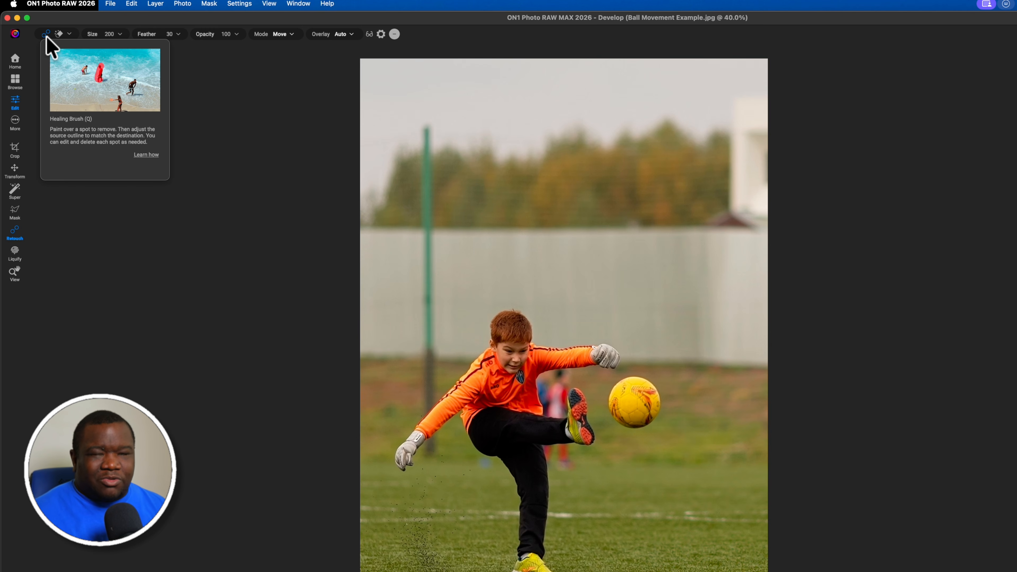
left_click(69, 35)
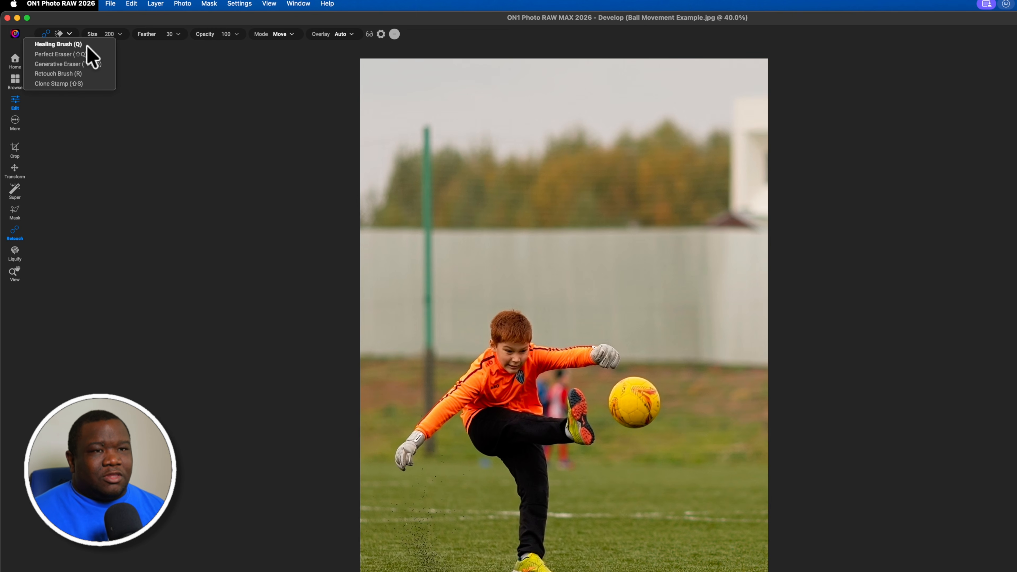
left_click(62, 45)
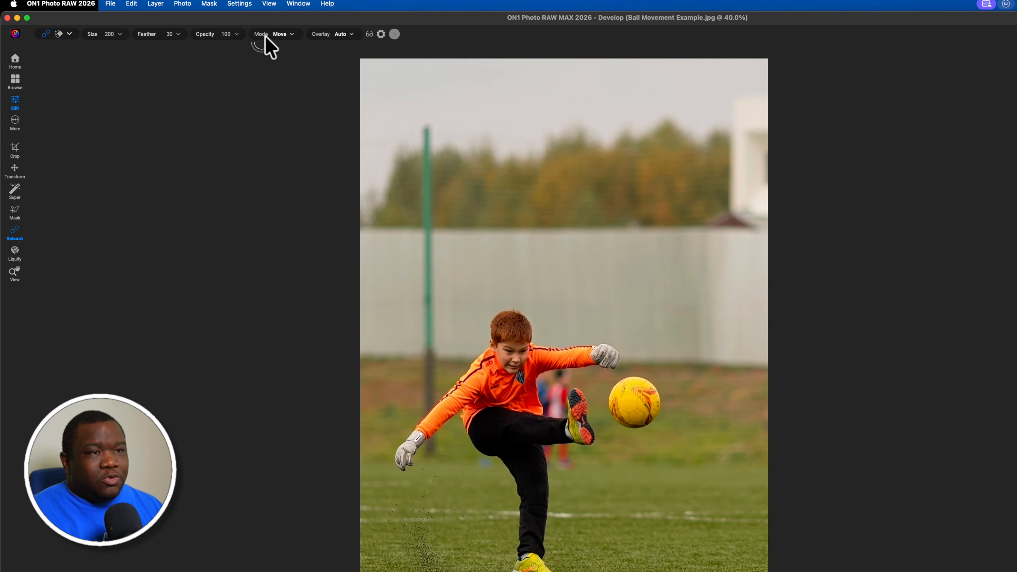
left_click(291, 36)
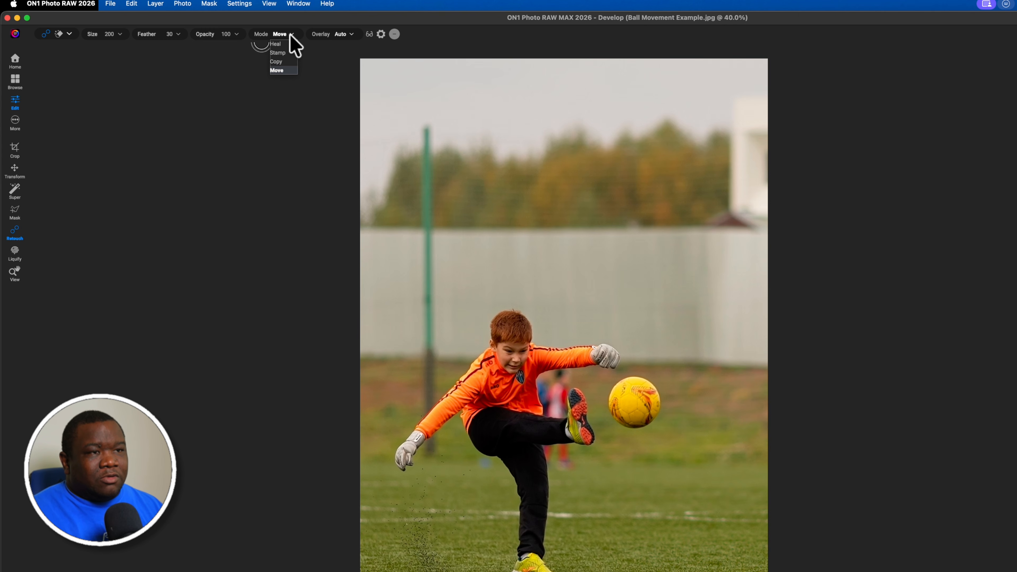
left_click(282, 70)
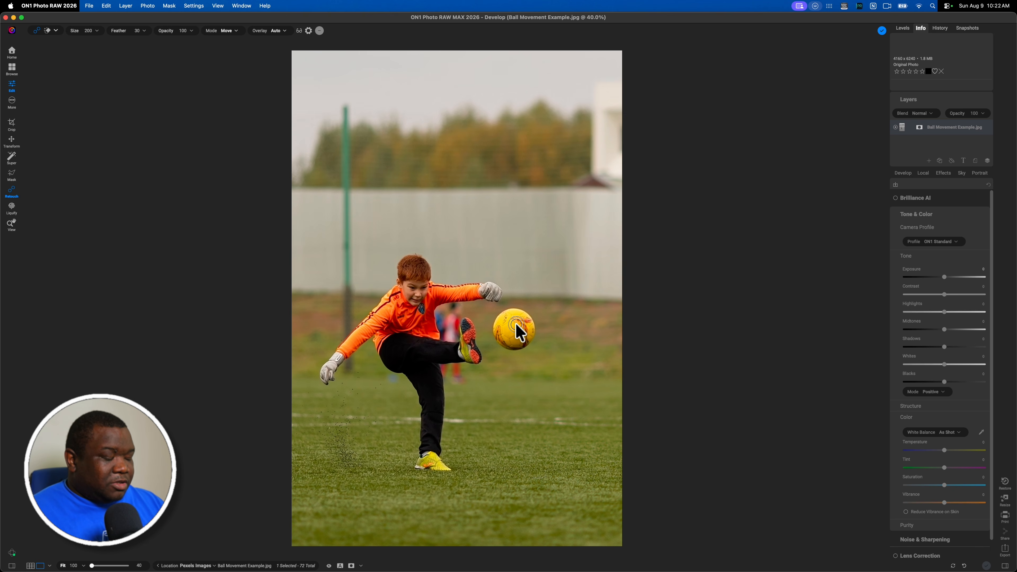
Paint over the entire yellow soccer ball with the Healing Brush to mark it for moving
key("super+equal")
key("super+equal")
key("super+equal")
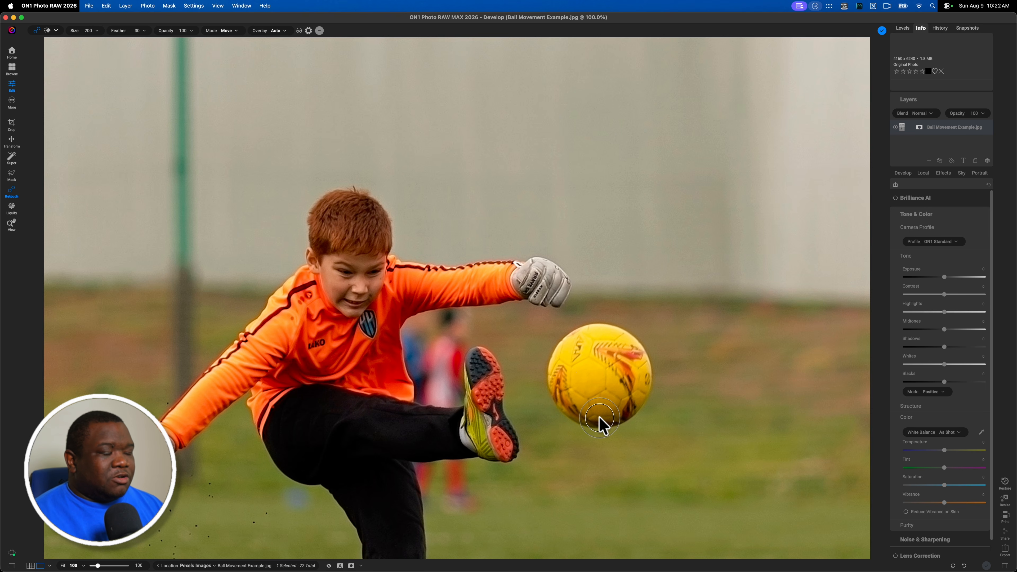
scroll(704, 447, "down", 3)
scroll(704, 447, "right", 3)
scroll(642, 377, "down", 2)
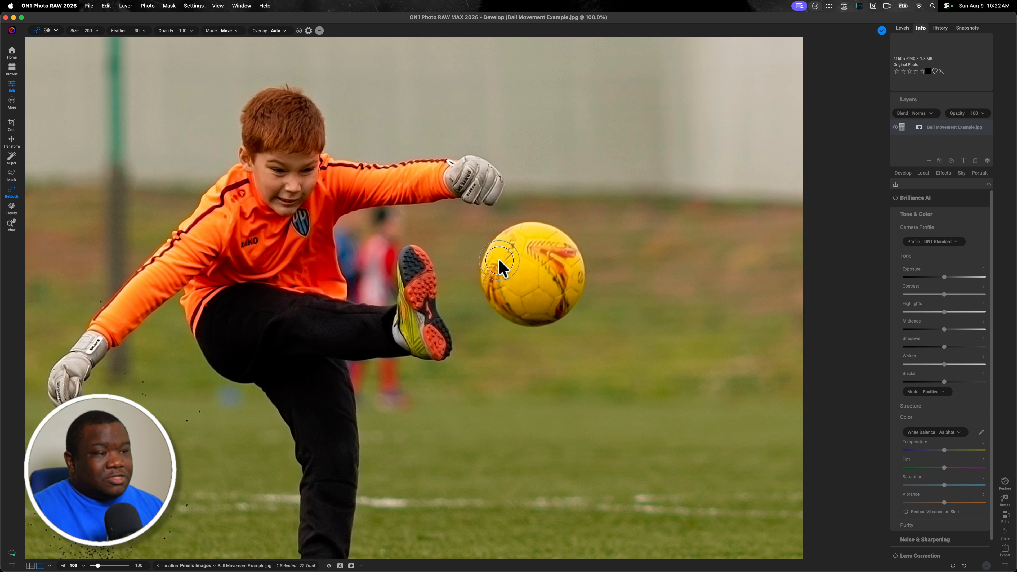
mouse_move(499, 260)
left_mouse_down()
mouse_move(532, 237)
mouse_move(565, 256)
mouse_move(563, 294)
mouse_move(522, 308)
left_mouse_up()
mouse_move(518, 306)
left_mouse_down()
mouse_move(495, 281)
mouse_move(500, 258)
mouse_move(538, 269)
mouse_move(545, 283)
mouse_move(527, 281)
mouse_move(528, 268)
mouse_move(542, 282)
left_mouse_up()
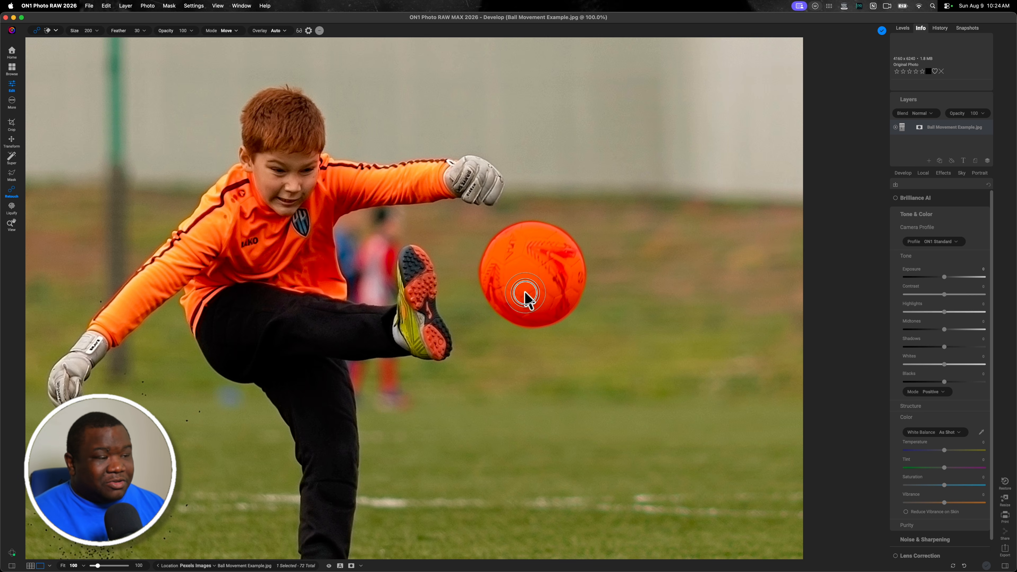
left_click(525, 292)
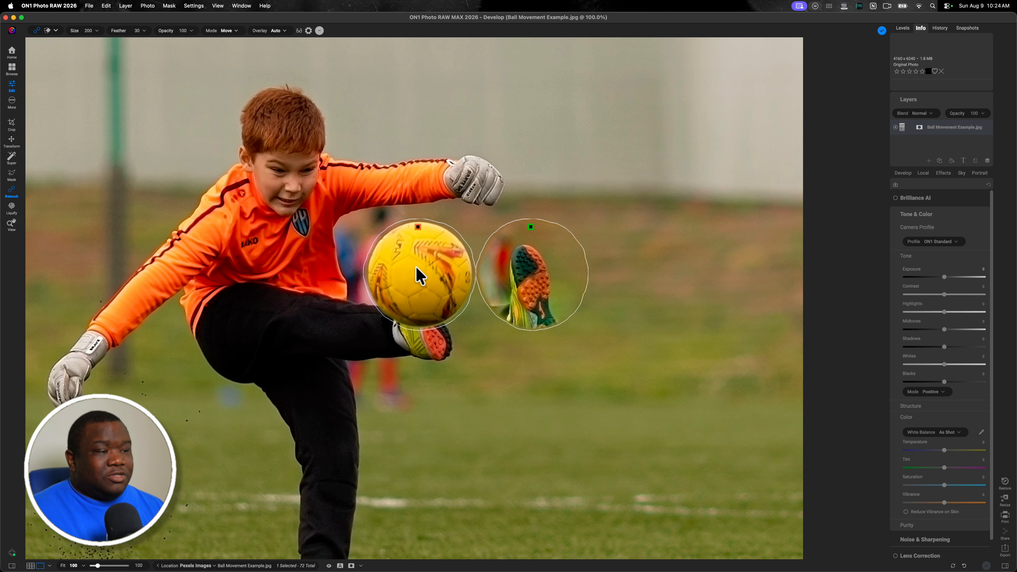
Relocate the marked ball farther away from the boy's raised foot, apply the retouch, and inspect the vacated spot
mouse_move(418, 227)
left_mouse_down()
mouse_move(424, 300)
mouse_move(452, 344)
mouse_move(566, 360)
mouse_move(606, 353)
mouse_move(654, 311)
mouse_move(677, 283)
mouse_move(681, 227)
left_mouse_up()
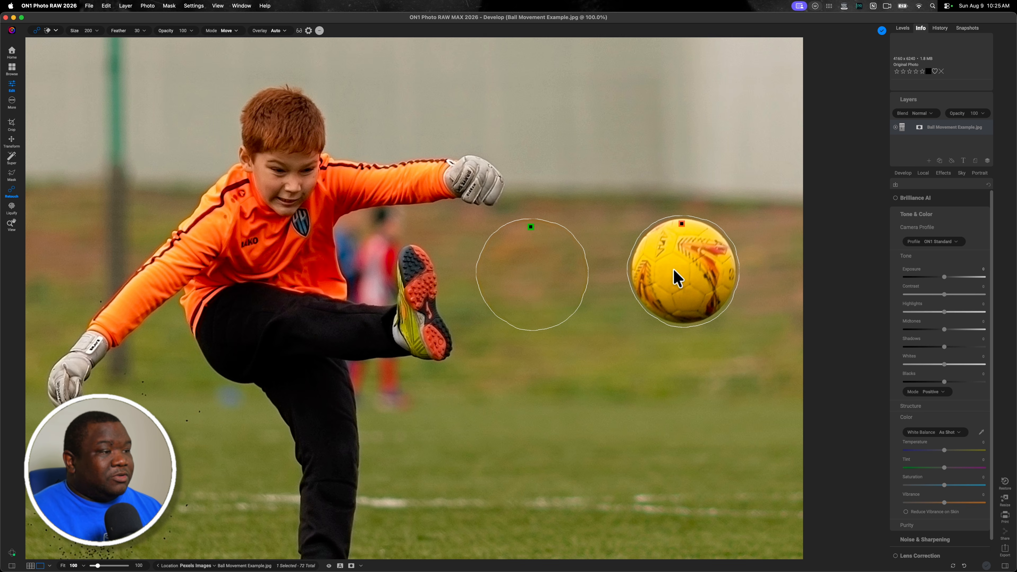
left_click(882, 31)
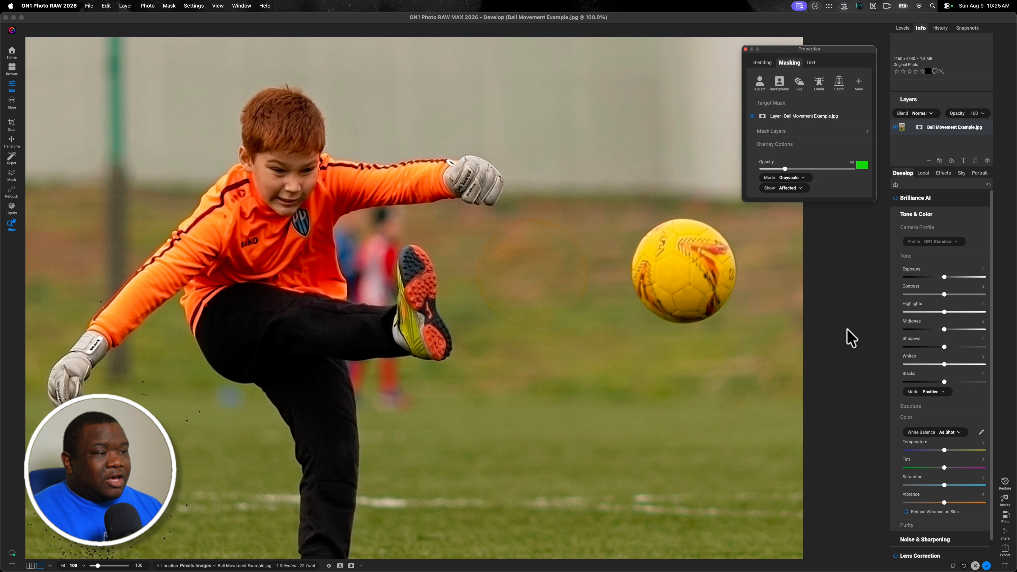
scroll(543, 263, "up", 1)
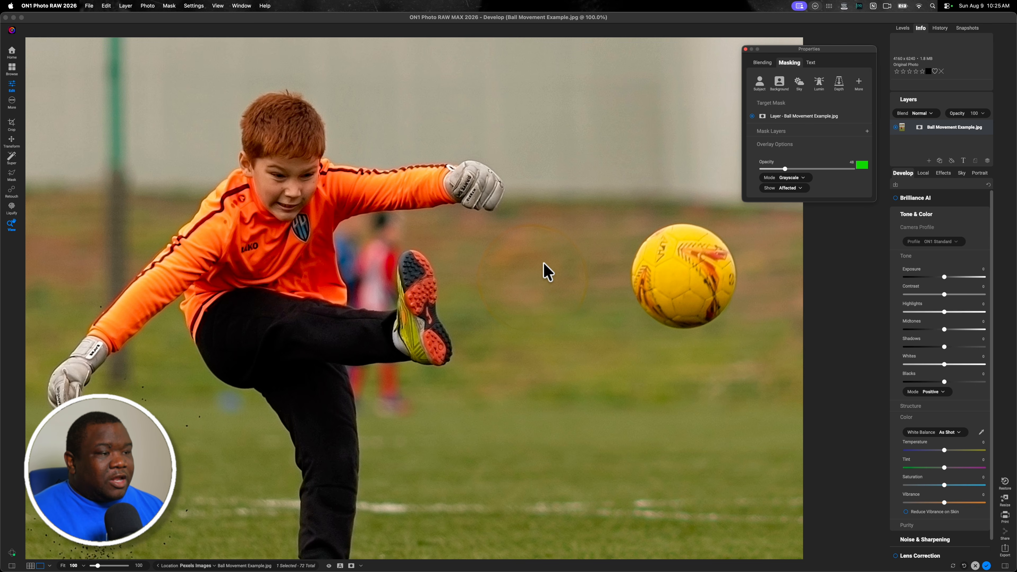
scroll(548, 272, "down", 2)
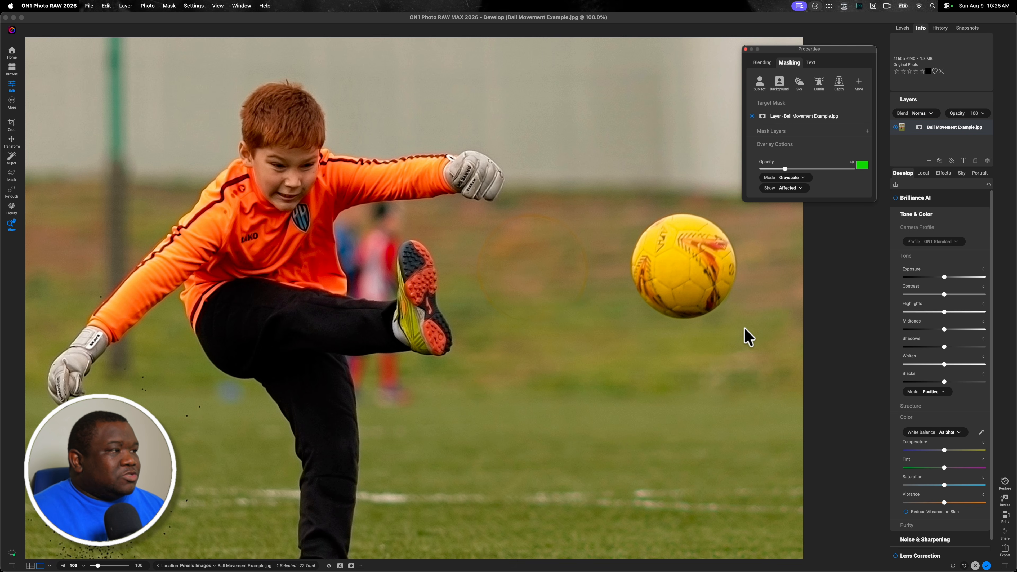
Reset all edit adjustments to return the photo to its unedited state
left_click(963, 565)
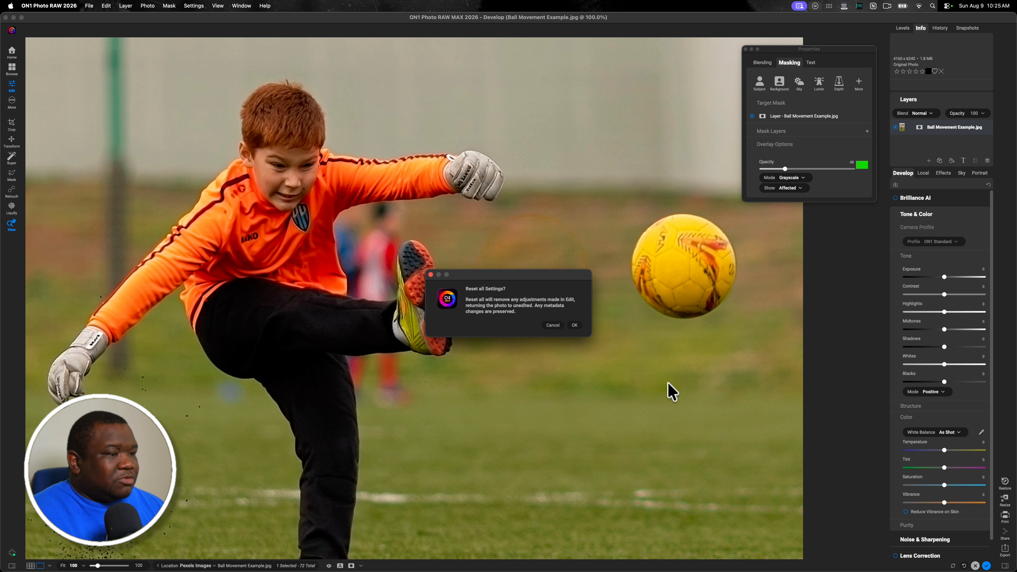
left_click(576, 325)
key("super+0")
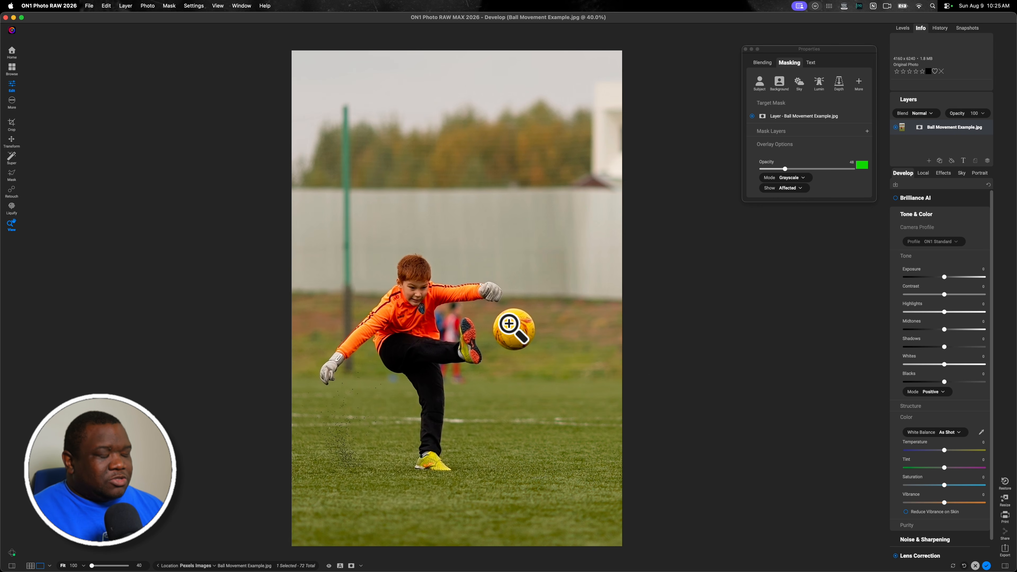
key("super+1")
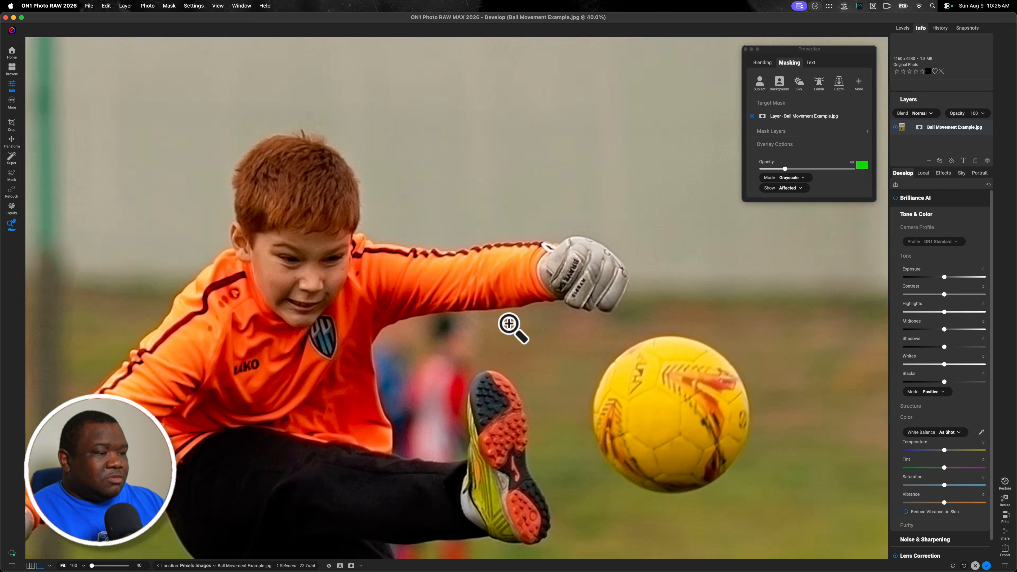
key("super+0")
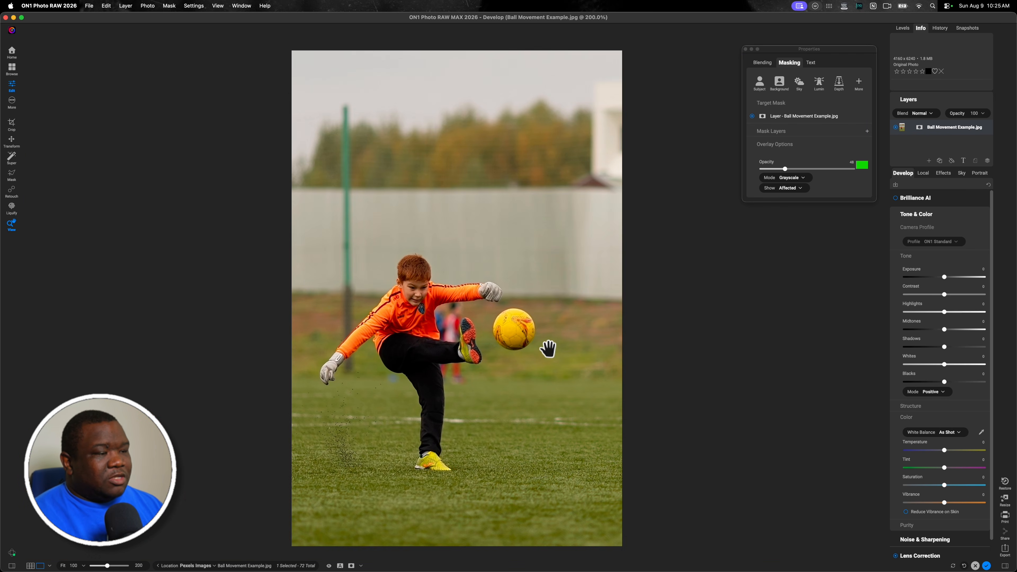
key("super+1")
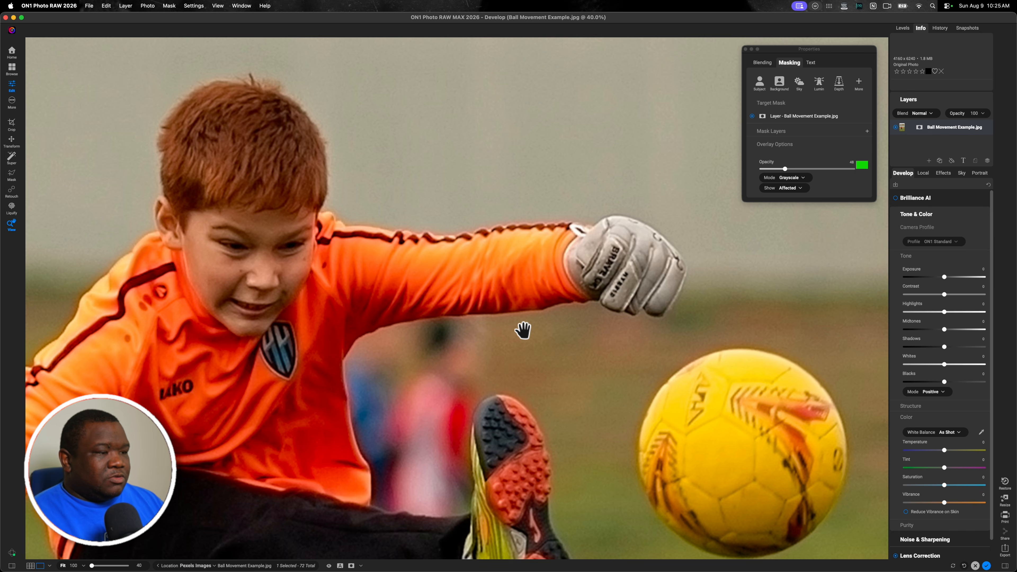
left_click_drag(692, 409, 495, 281)
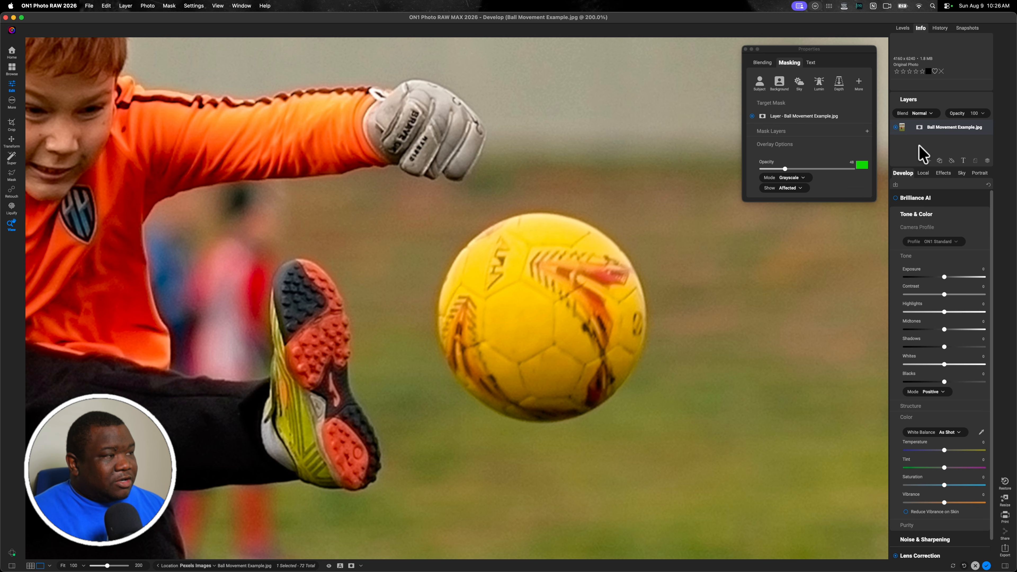
left_click(911, 100)
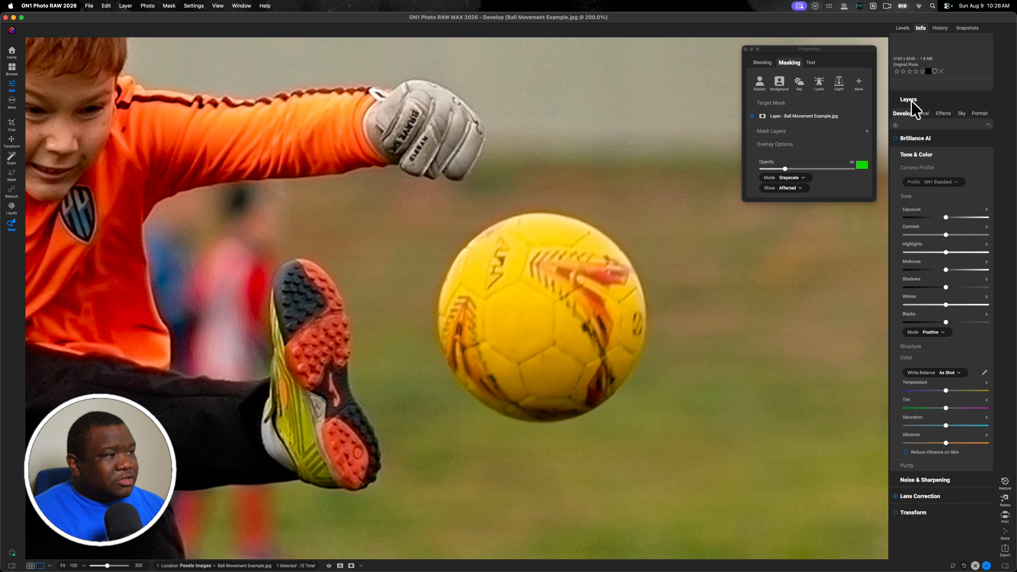
left_click(911, 101)
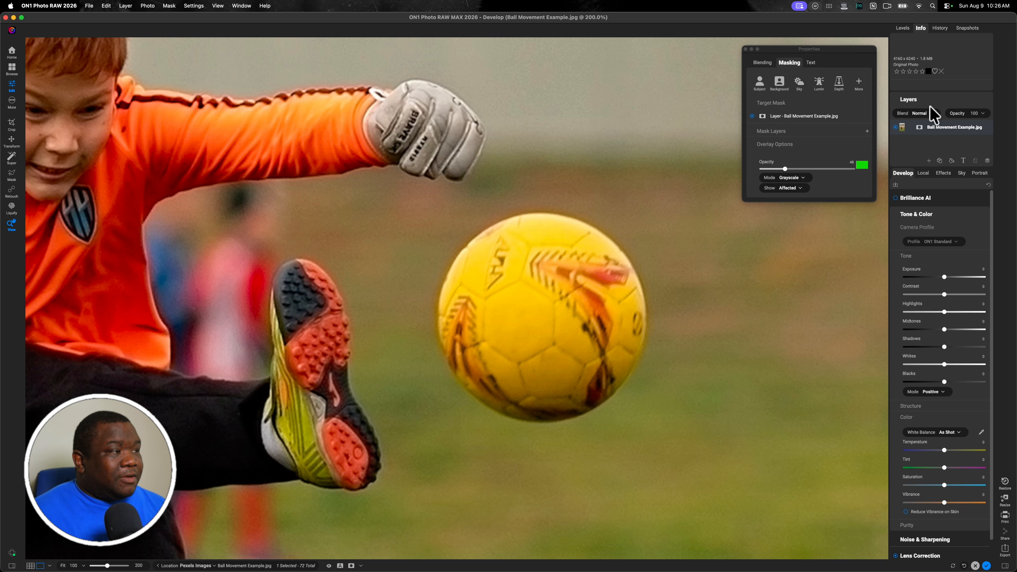
left_click(911, 100)
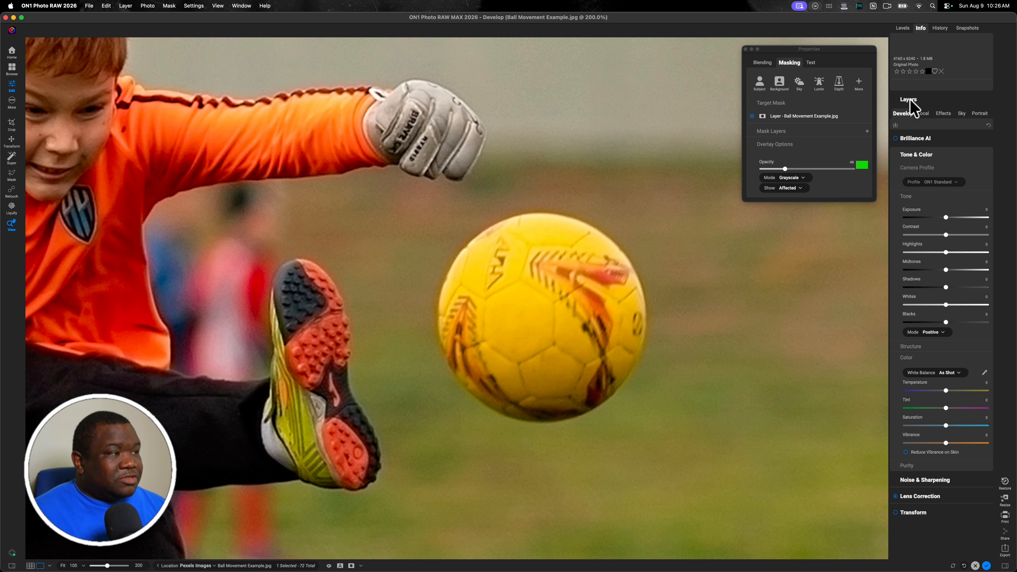
left_click(911, 101)
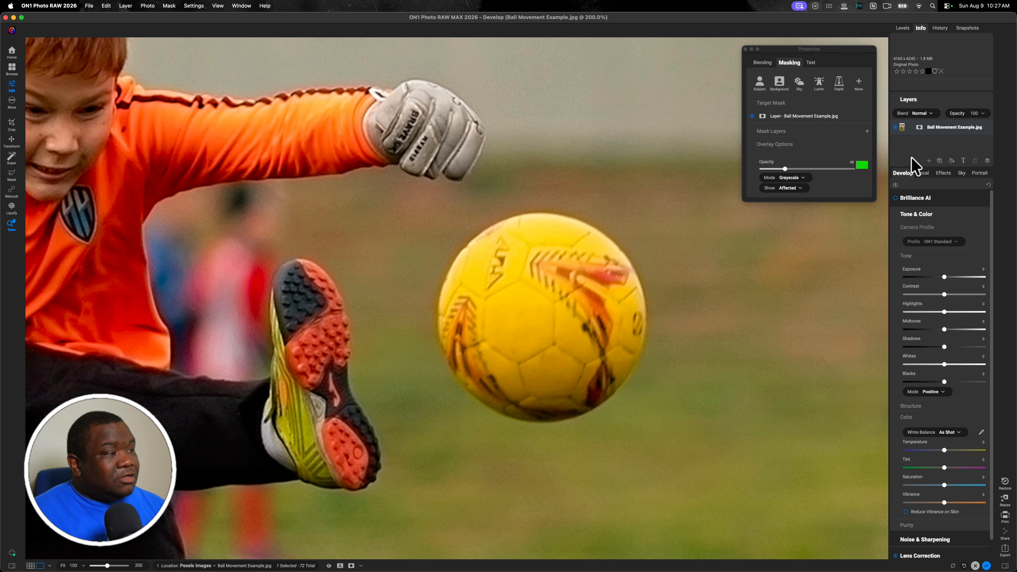
Duplicate the photo layer, naming the original layer BG and the copy Ball
left_click(940, 161)
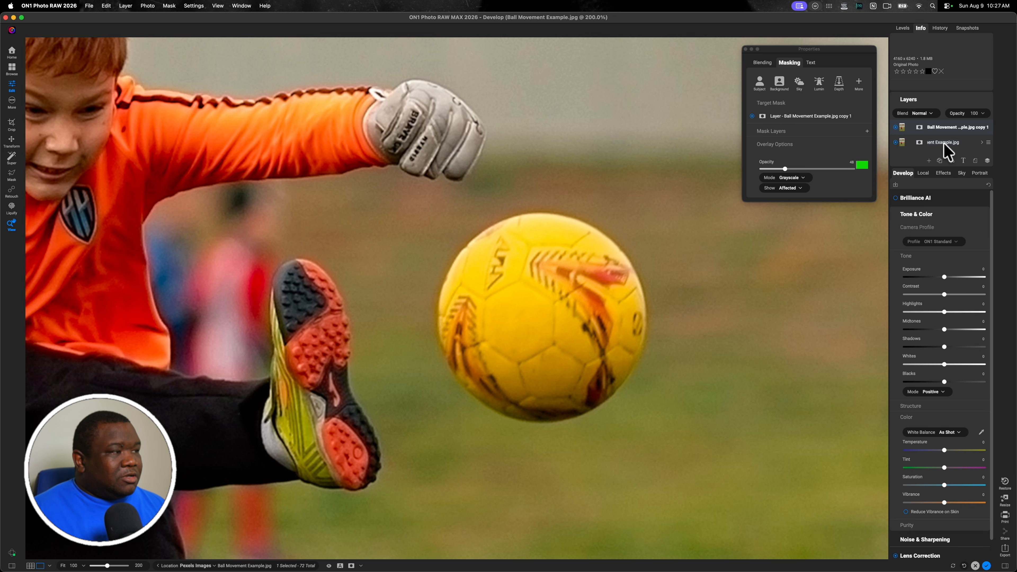
type("BG")
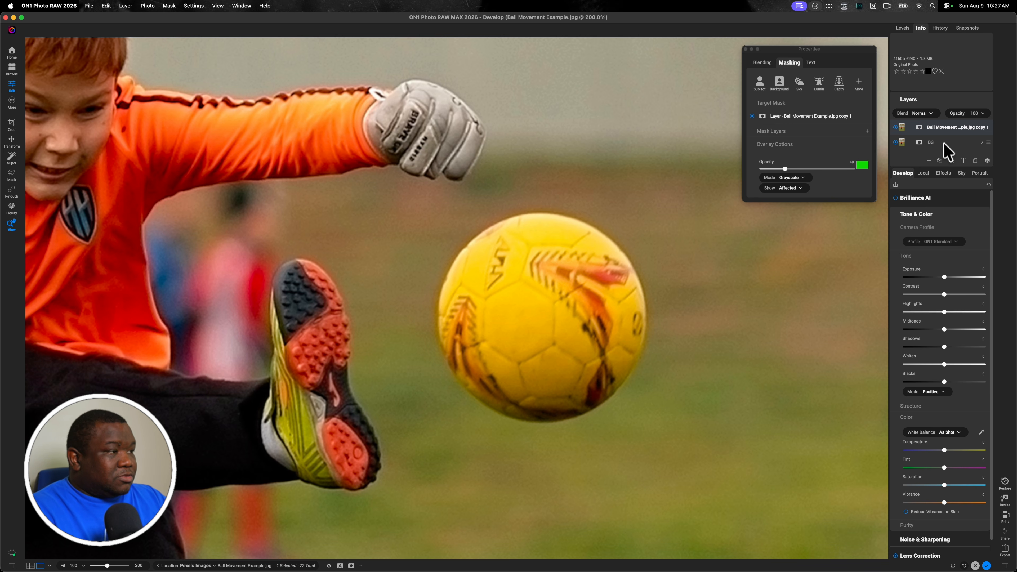
key("Return")
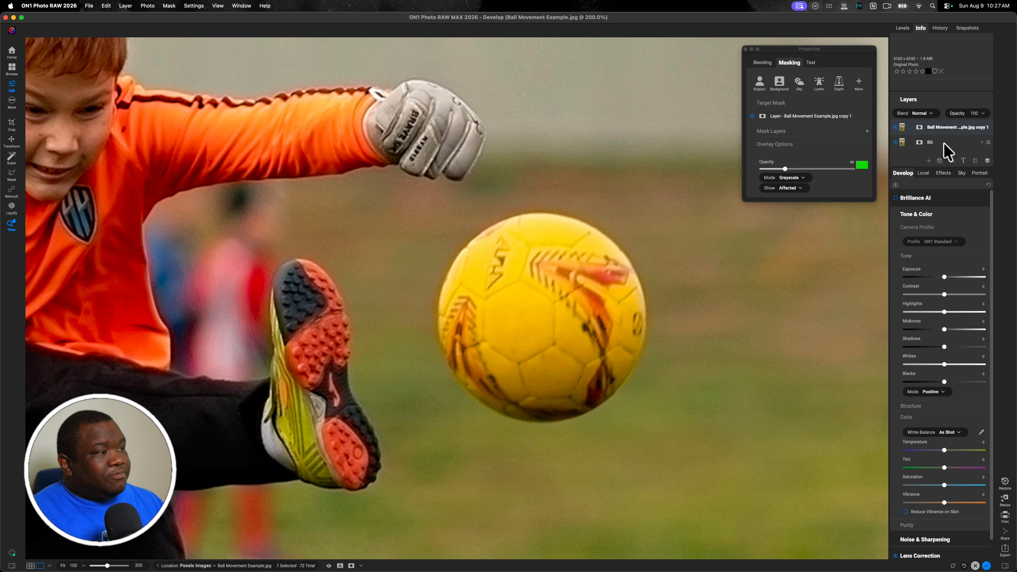
double_click(948, 128)
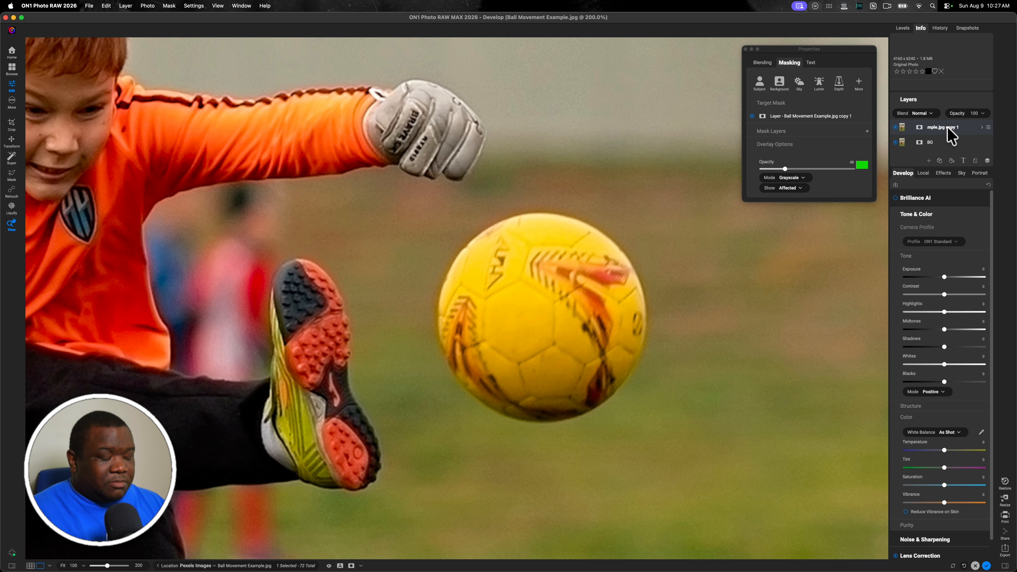
type("Ball")
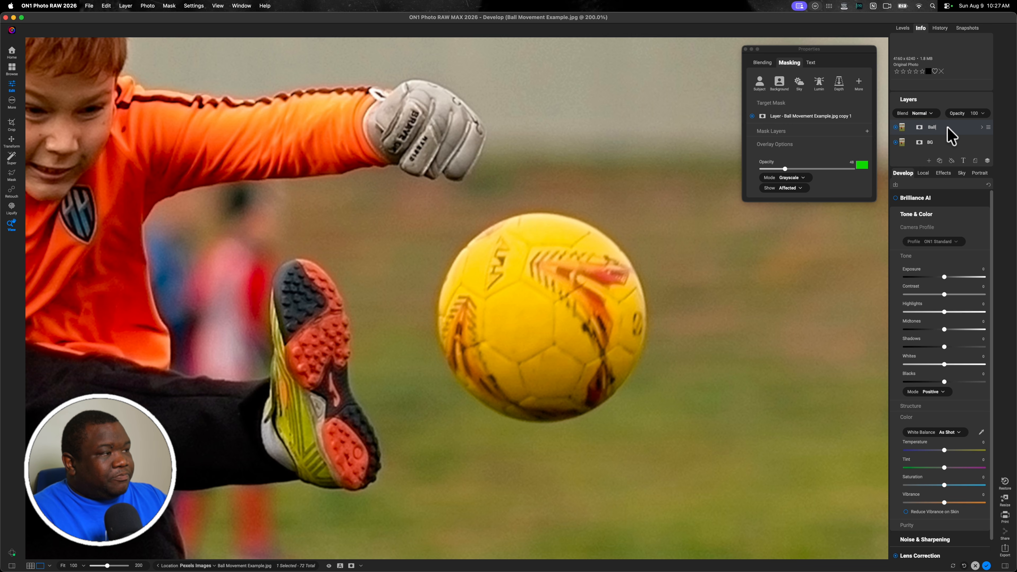
key("Return")
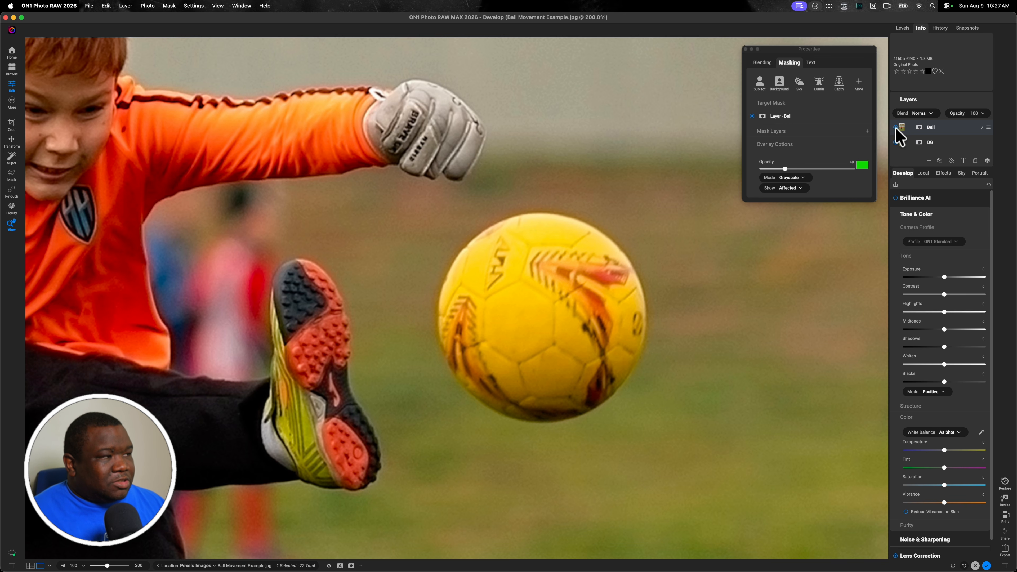
Show the BG layer with the Ball layer hidden, and select BG for editing
left_click(895, 142)
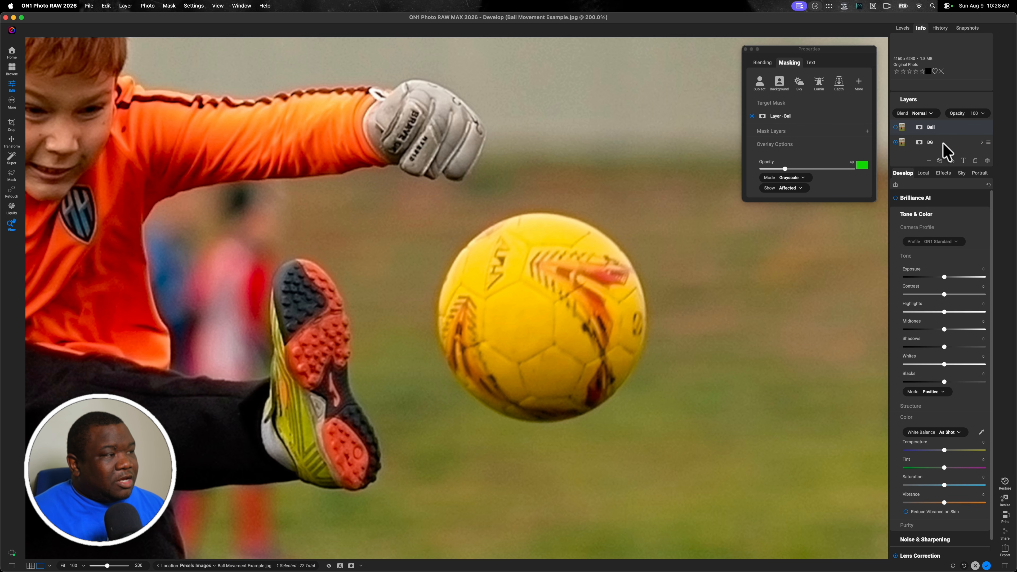
left_click(947, 143)
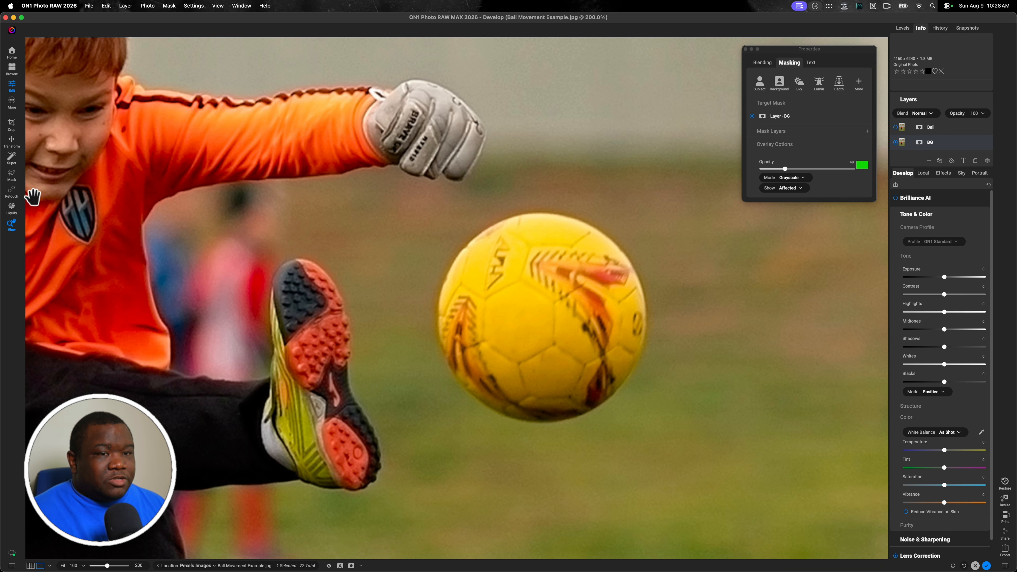
Remove the soccer ball from the BG layer by painting over all of it with the Perfect Eraser
left_click(12, 197)
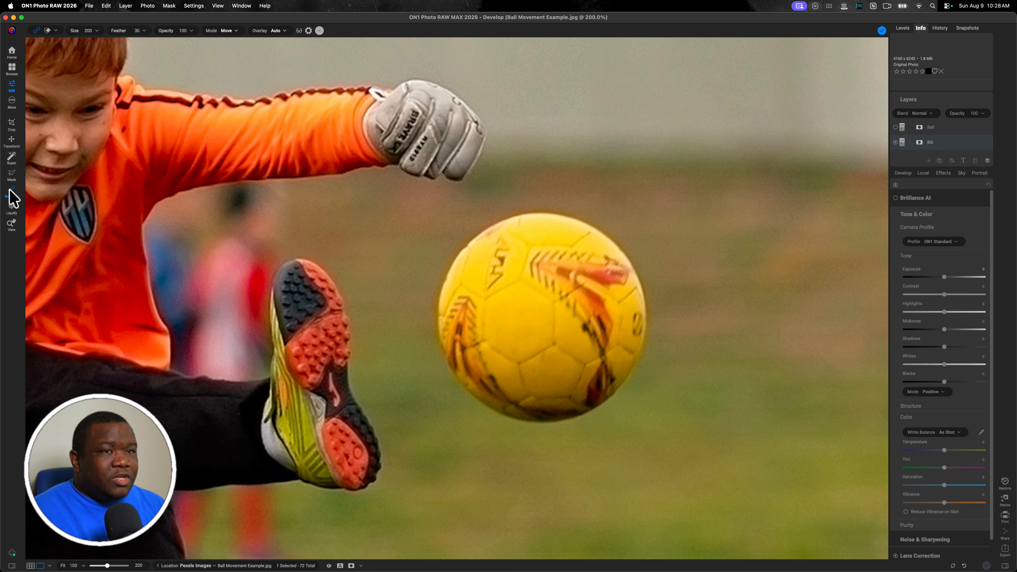
left_click(47, 31)
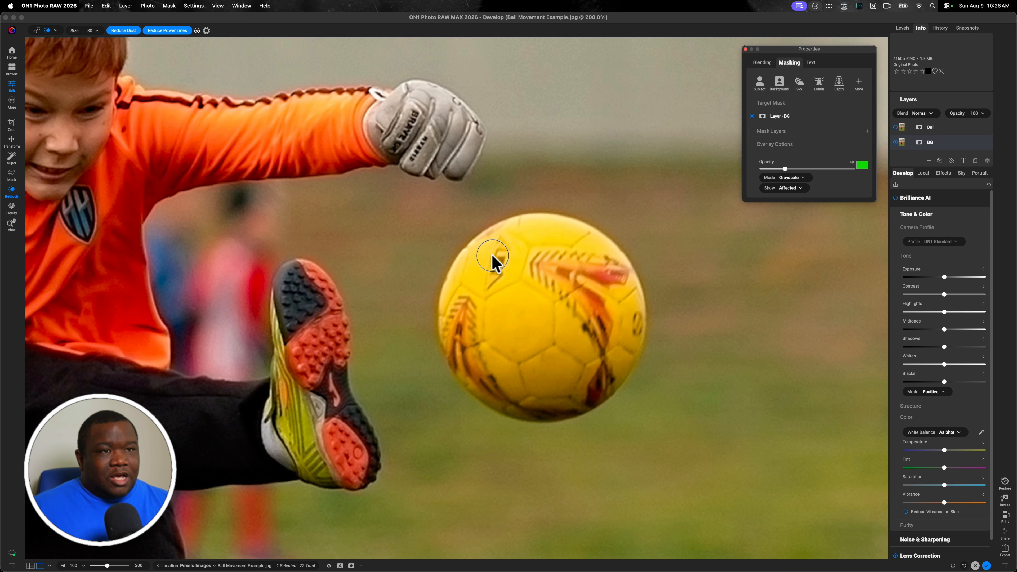
left_click(56, 32)
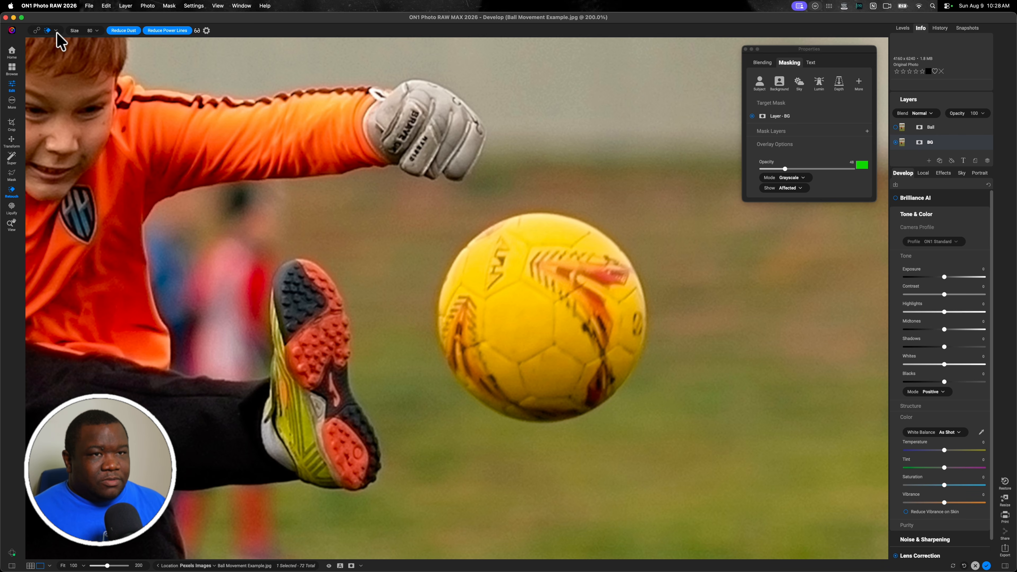
left_click(56, 32)
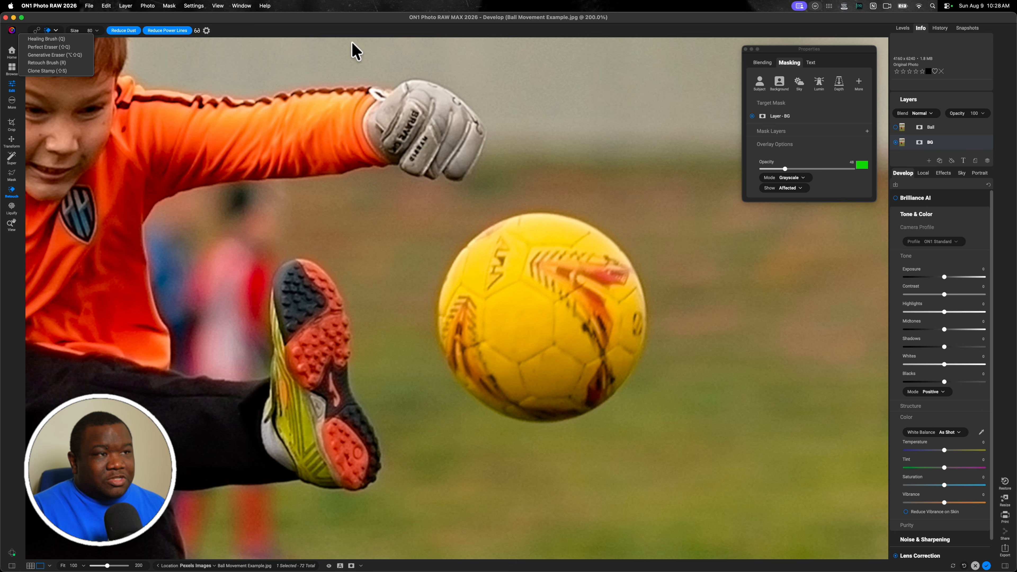
left_click(348, 29)
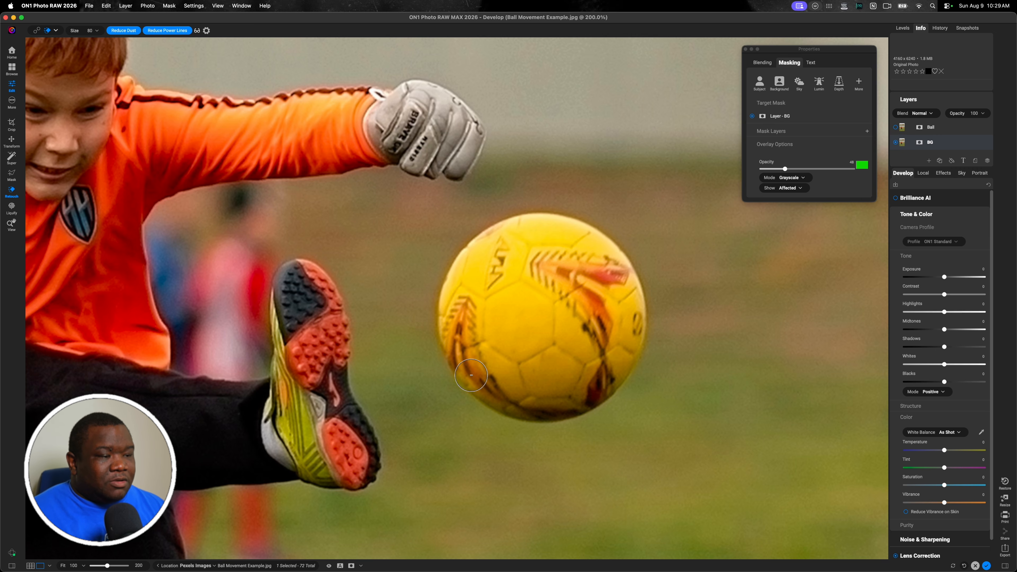
mouse_move(454, 371)
left_mouse_down()
mouse_move(441, 306)
mouse_move(460, 256)
mouse_move(512, 224)
mouse_move(555, 221)
mouse_move(592, 230)
mouse_move(631, 269)
mouse_move(639, 338)
mouse_move(620, 381)
mouse_move(576, 409)
mouse_move(542, 416)
mouse_move(482, 398)
mouse_move(454, 367)
mouse_move(481, 304)
mouse_move(478, 285)
mouse_move(459, 329)
mouse_move(460, 302)
mouse_move(490, 258)
mouse_move(583, 251)
mouse_move(611, 285)
mouse_move(614, 344)
mouse_move(596, 371)
mouse_move(564, 386)
mouse_move(523, 393)
mouse_move(491, 380)
mouse_move(475, 356)
mouse_move(494, 271)
mouse_move(572, 271)
mouse_move(591, 315)
mouse_move(586, 337)
mouse_move(520, 374)
mouse_move(497, 308)
mouse_move(544, 281)
mouse_move(568, 324)
mouse_move(525, 353)
mouse_move(508, 316)
mouse_move(540, 296)
mouse_move(523, 339)
mouse_move(556, 306)
left_mouse_up()
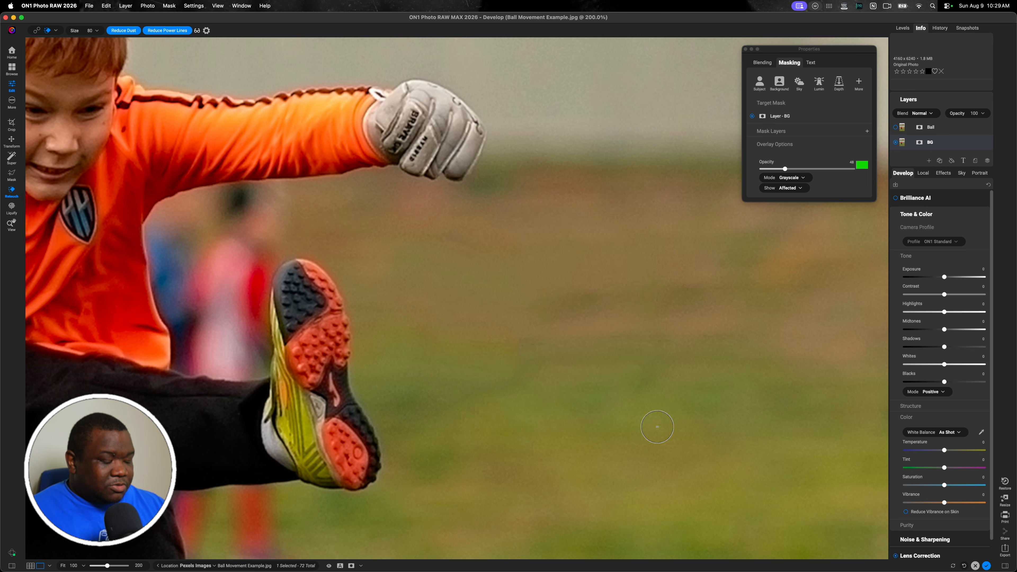
Hide the BG layer and show the Ball layer in its place
key("super+0")
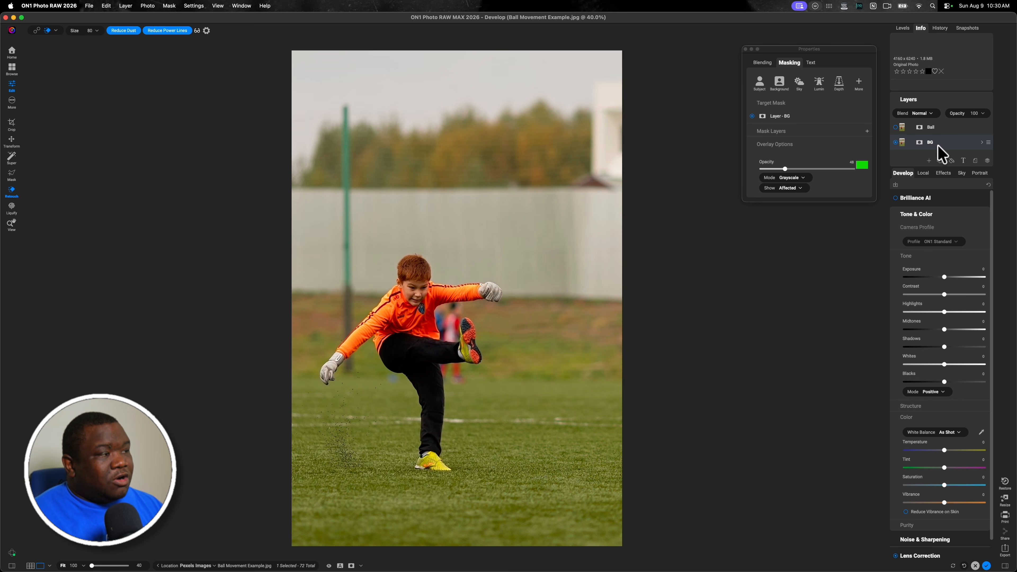
left_click(895, 142)
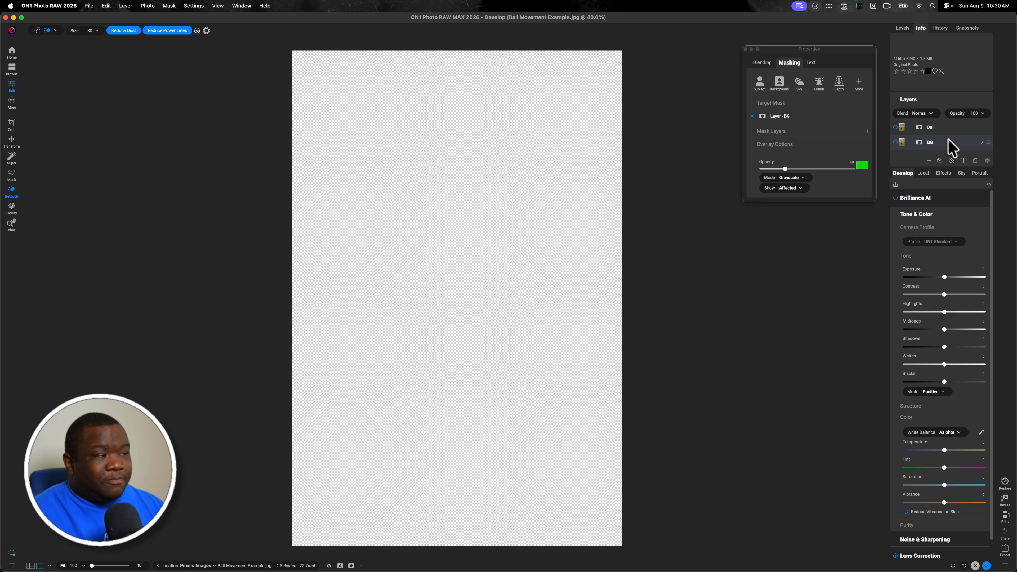
left_click(895, 127)
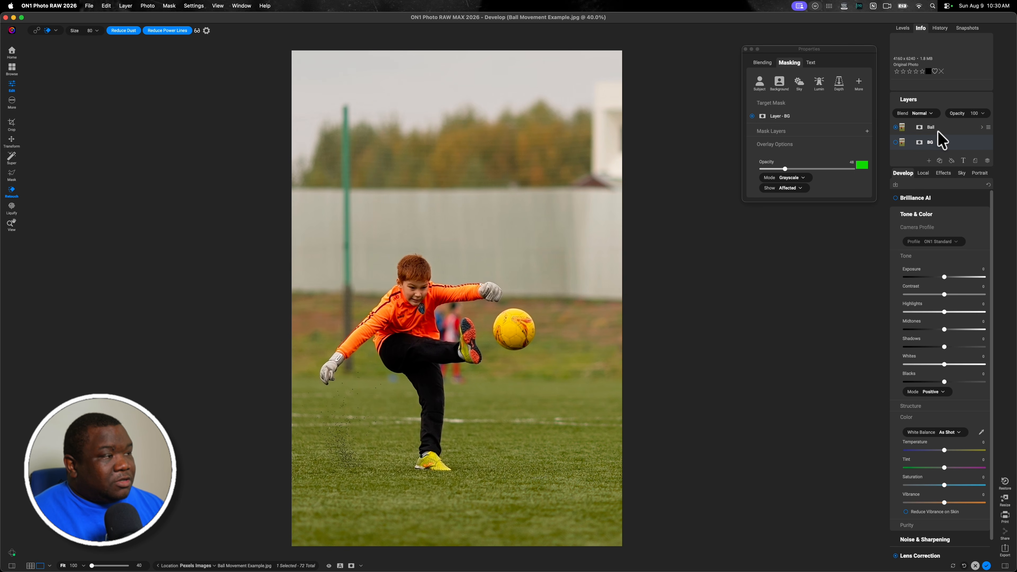
Select the Ball layer and add a white layer mask to it as the target mask
left_click(953, 129)
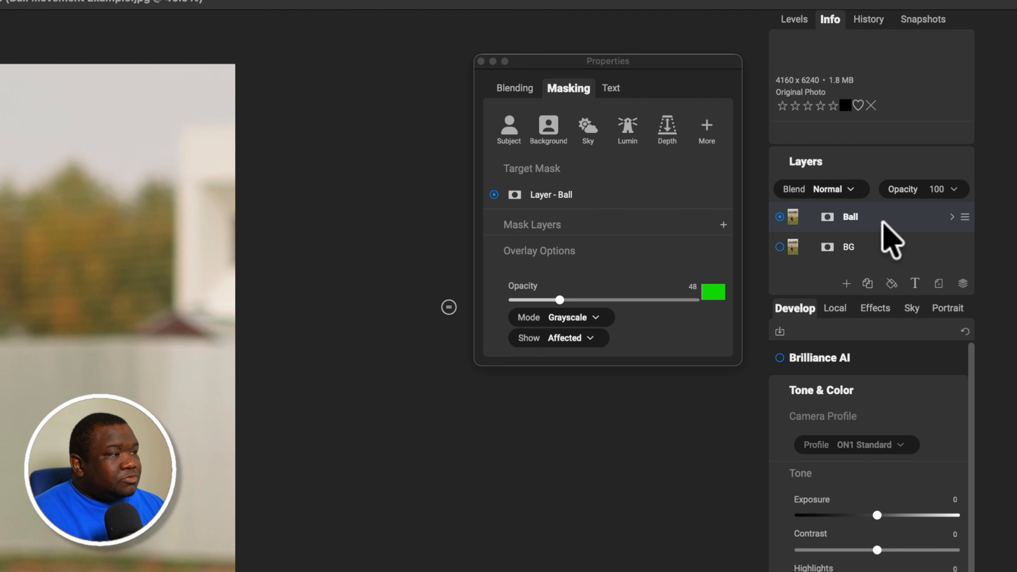
left_click(885, 219)
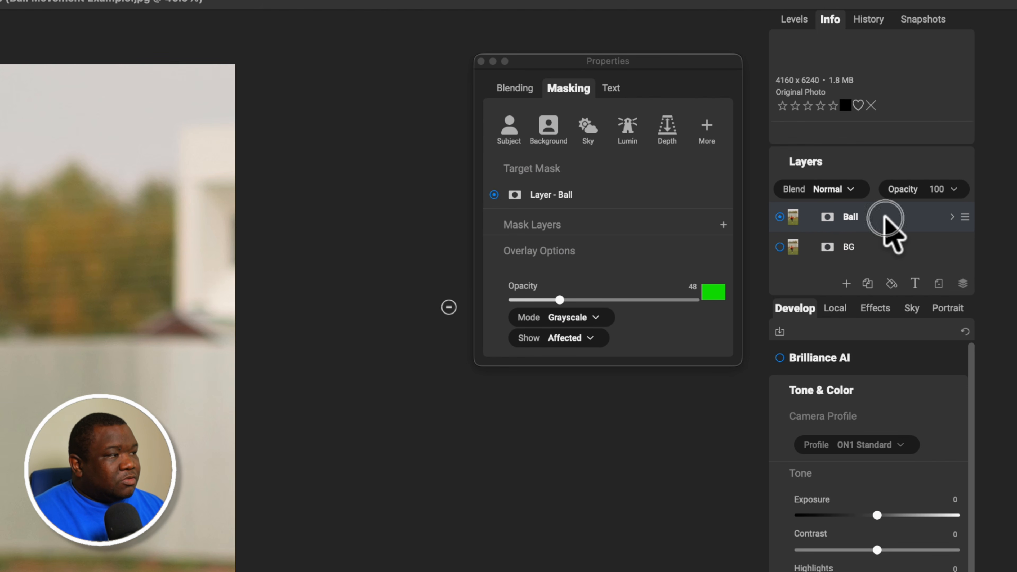
left_click(827, 218)
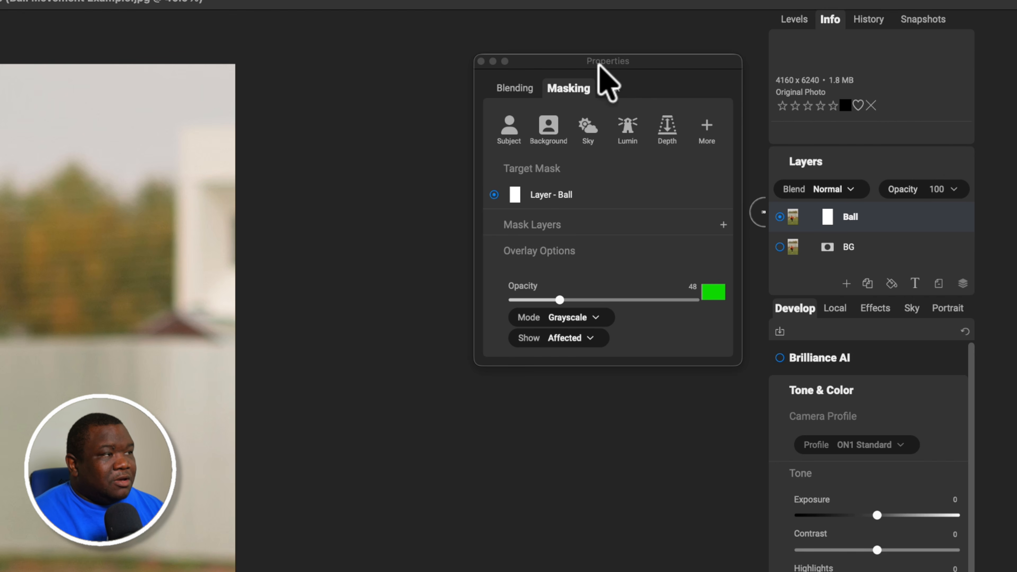
left_click(553, 61)
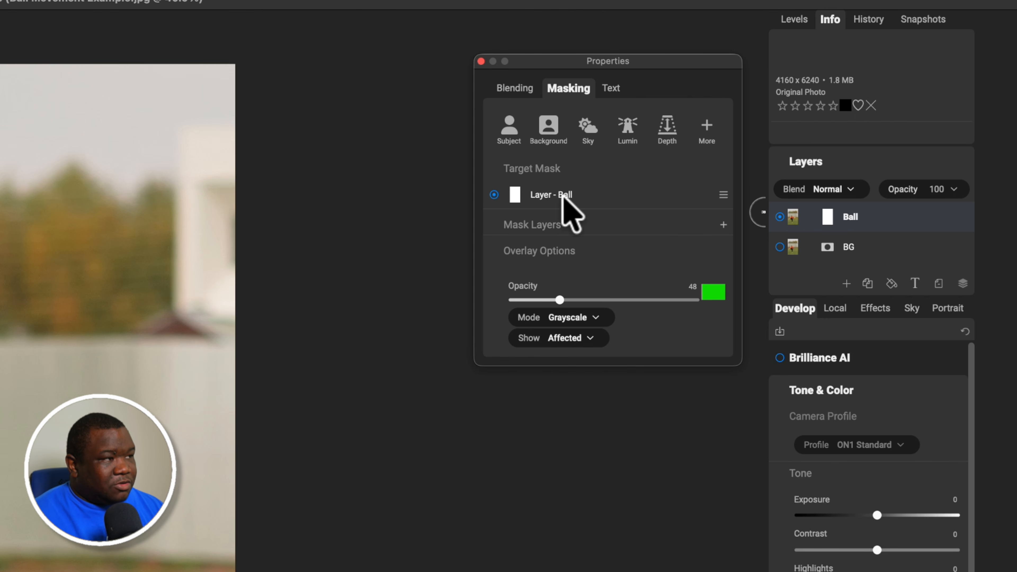
left_click(529, 169)
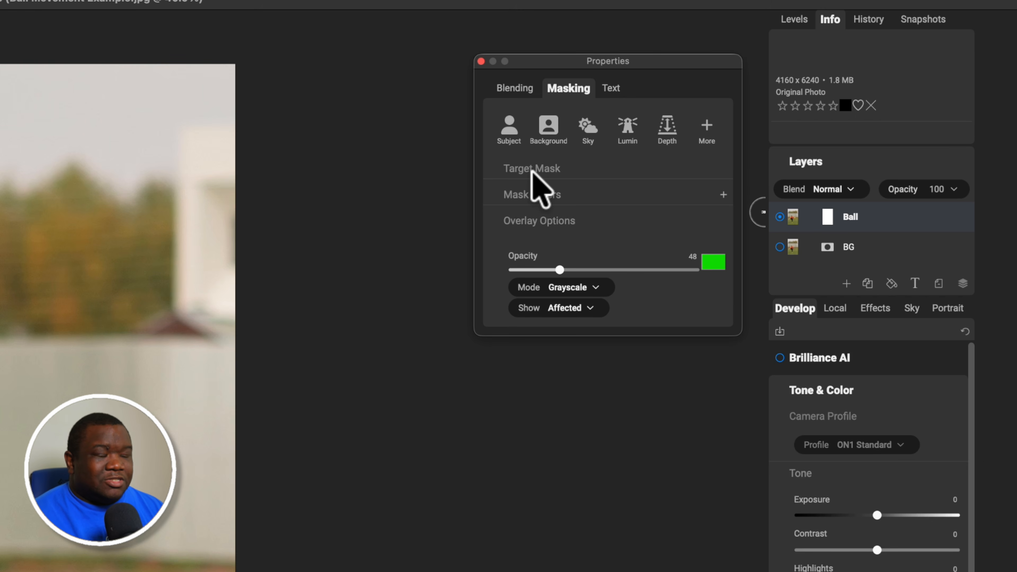
left_click(534, 169)
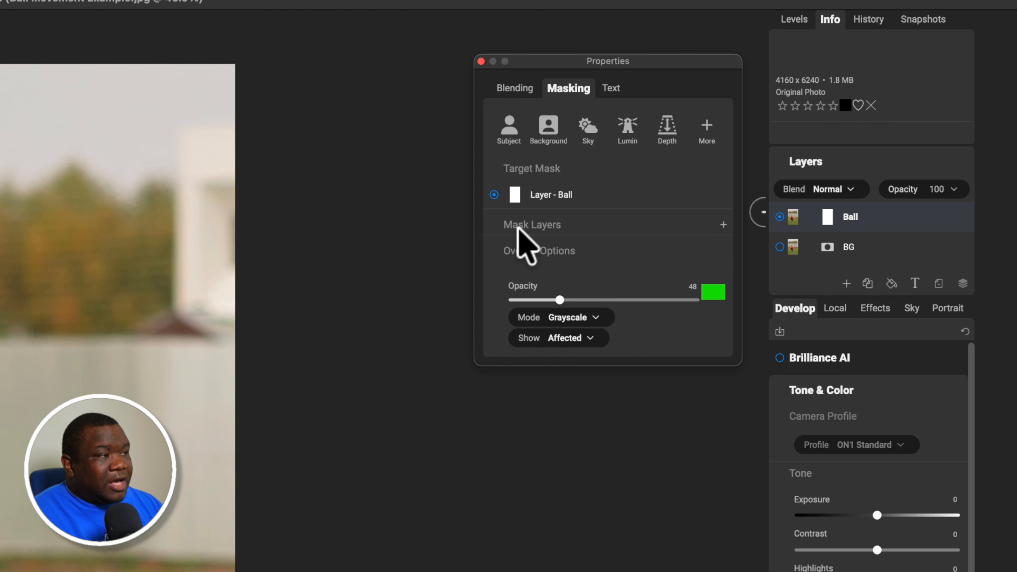
Start a Line mask on the Ball layer for outlining the soccer ball
left_click(723, 225)
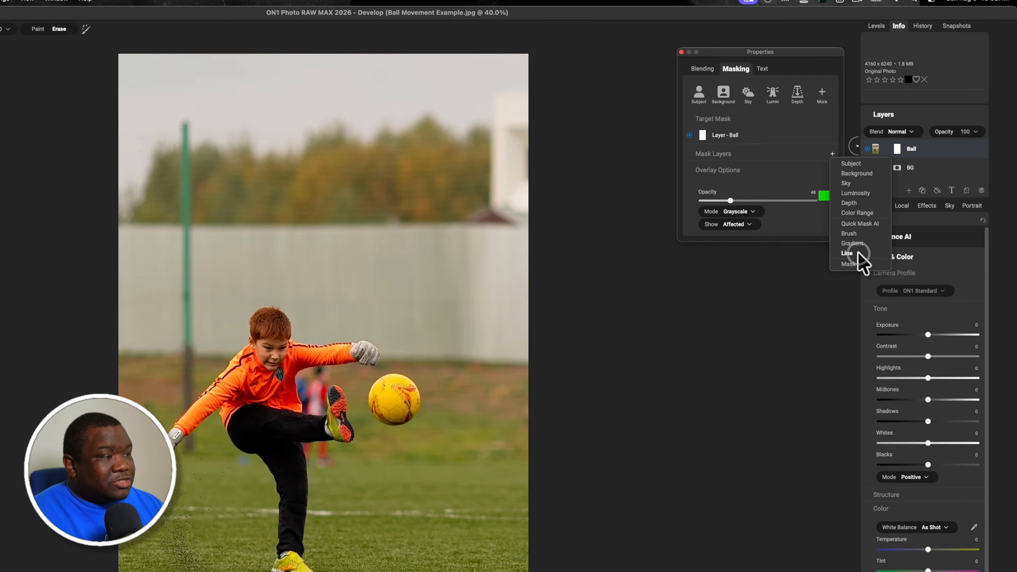
left_click(783, 358)
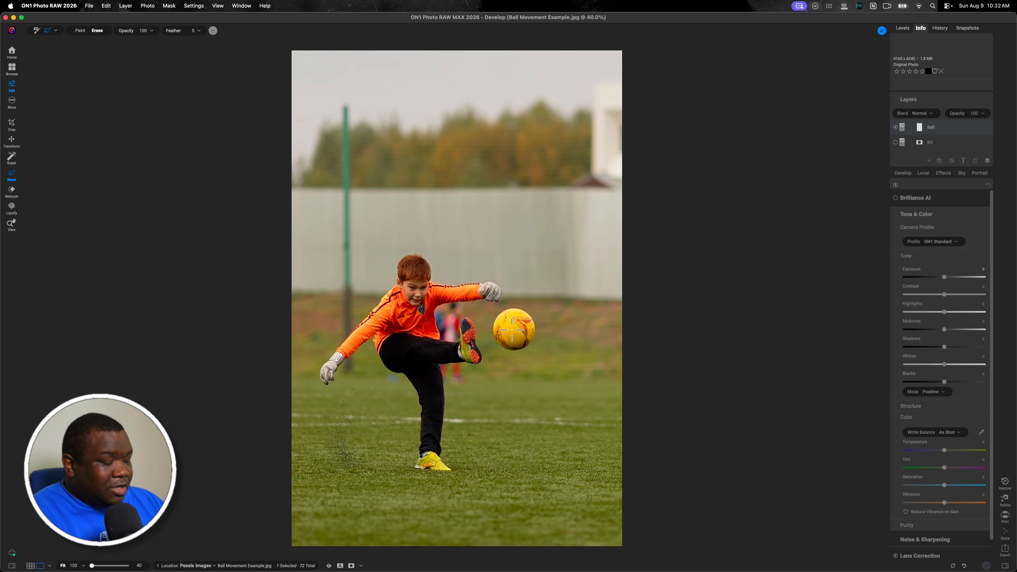
key("super+equal")
key("super+equal")
key("super+equal")
key("super+equal")
key("super+equal")
key("super+equal")
key("super+equal")
key("super+equal")
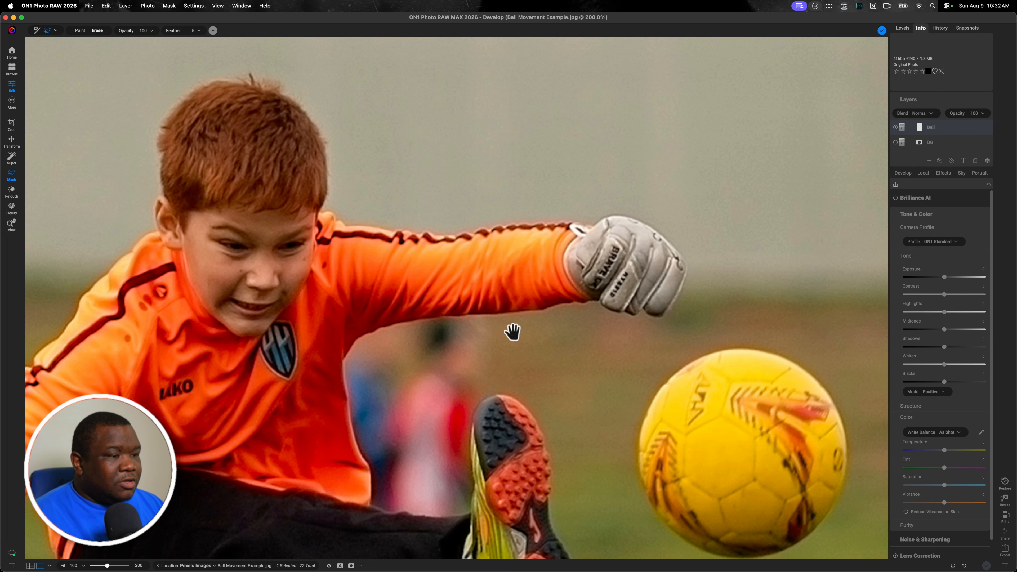
left_click_drag(755, 472, 523, 301)
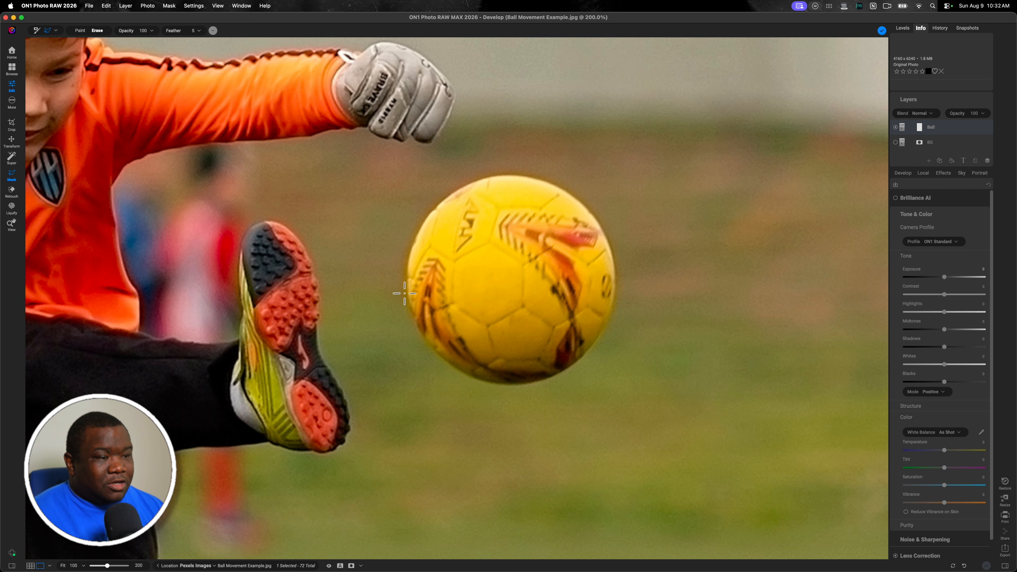
left_click(407, 290)
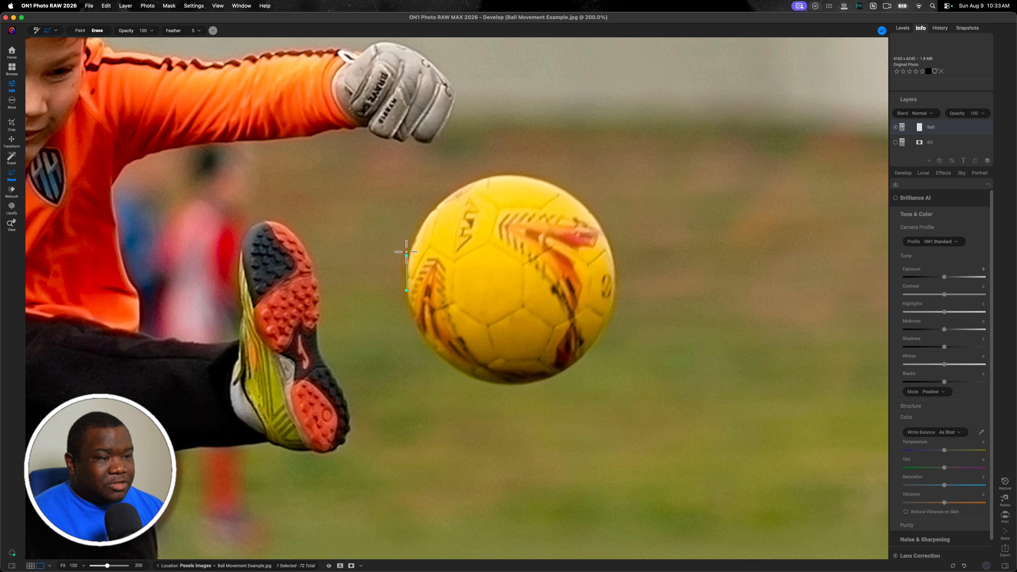
left_click(423, 225)
left_click(464, 187)
left_click(543, 181)
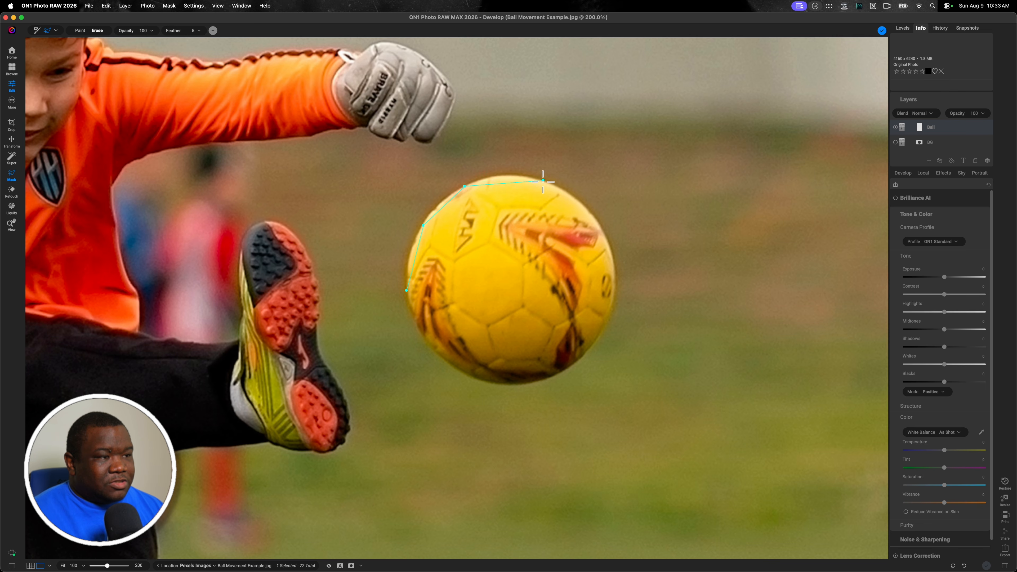
left_click(580, 203)
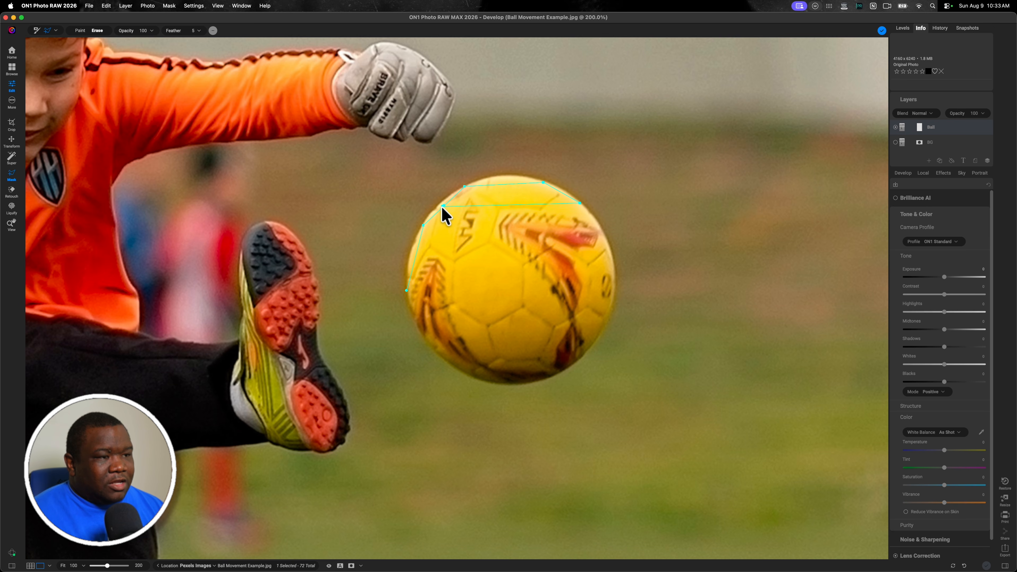
left_click_drag(443, 205, 441, 202)
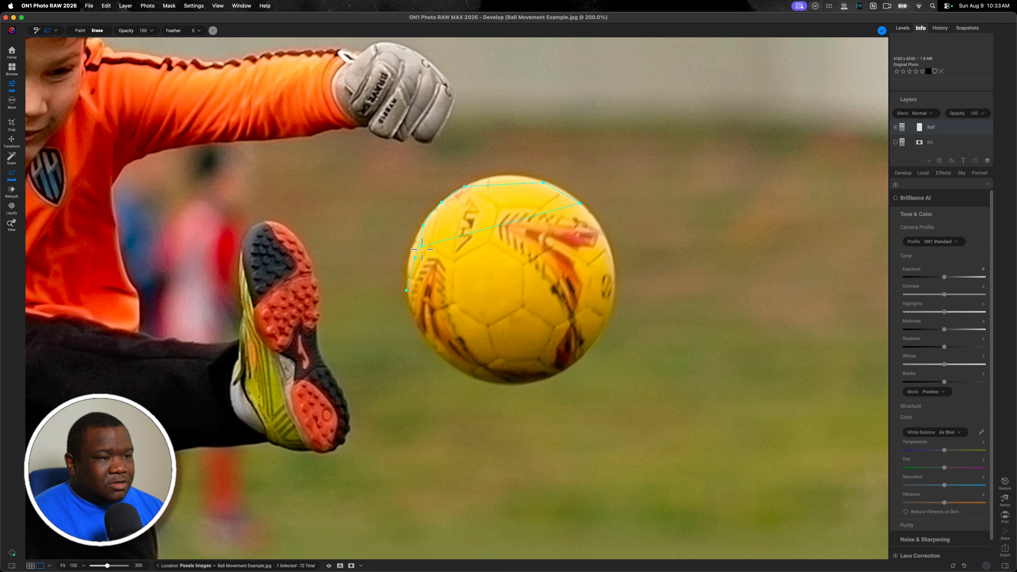
left_click_drag(412, 258, 410, 255)
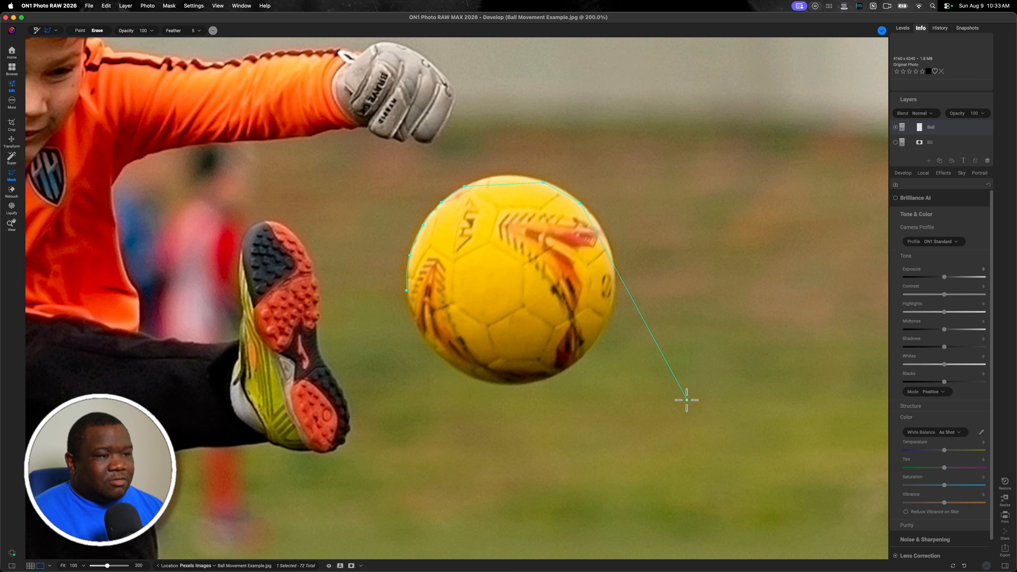
key("super+z")
key("super+z")
key("super+z")
key("super+z")
key("super+z")
key("super+z")
key("super+z")
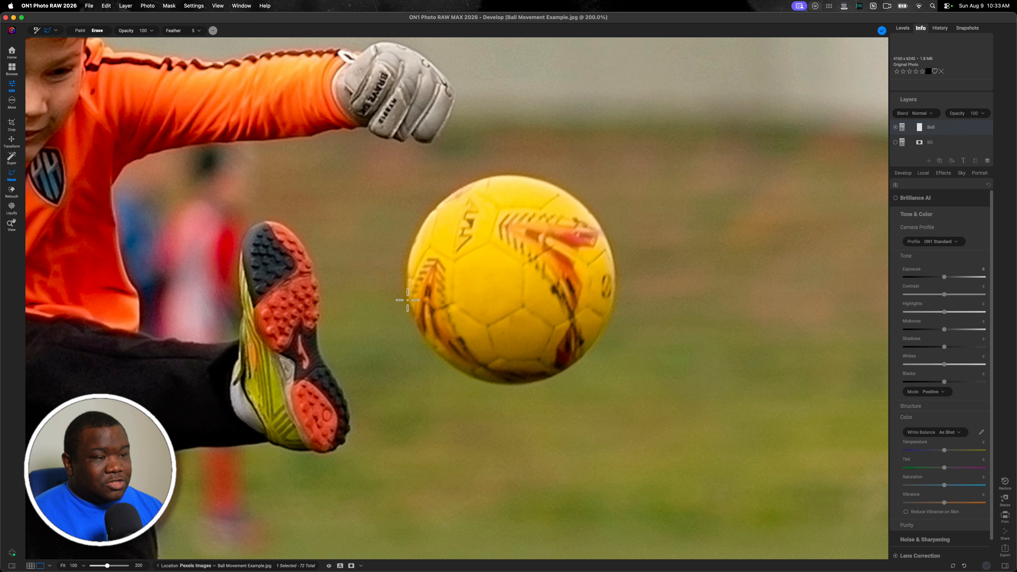
Draw a closed four-point line mask path through the ball's leftmost, topmost, rightmost and bottommost edge points
left_click(406, 286)
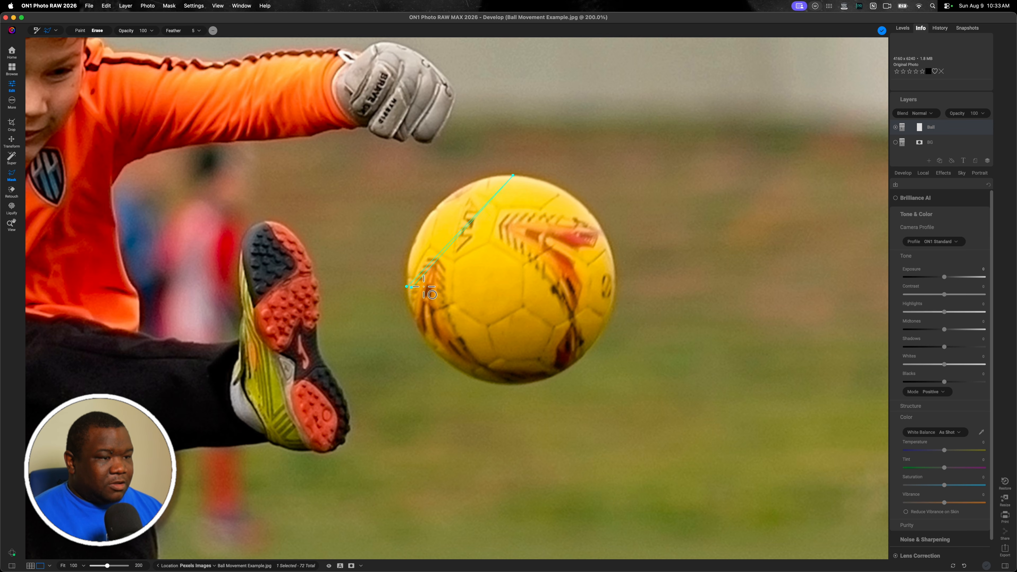
left_click(615, 283)
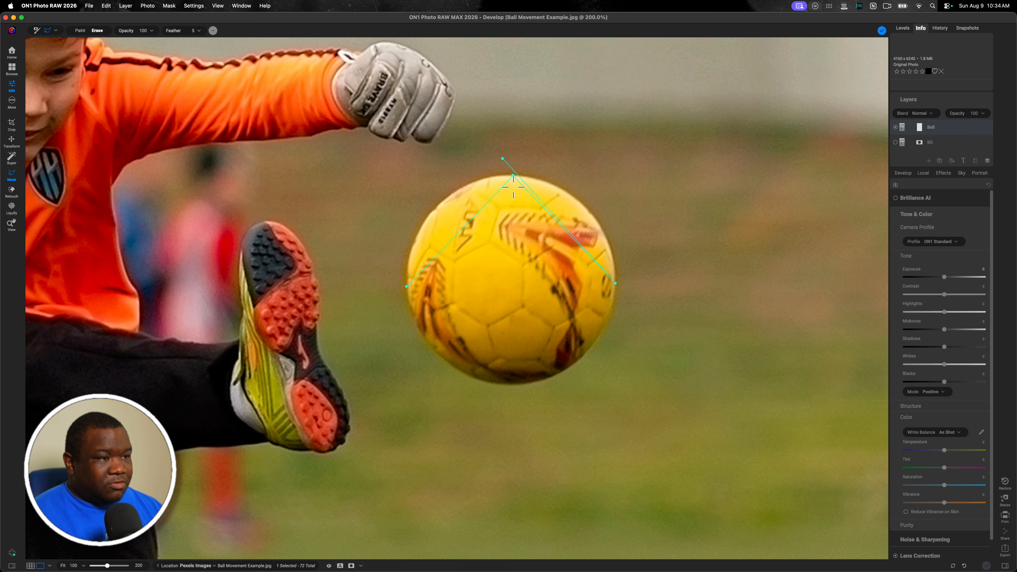
left_click(512, 385)
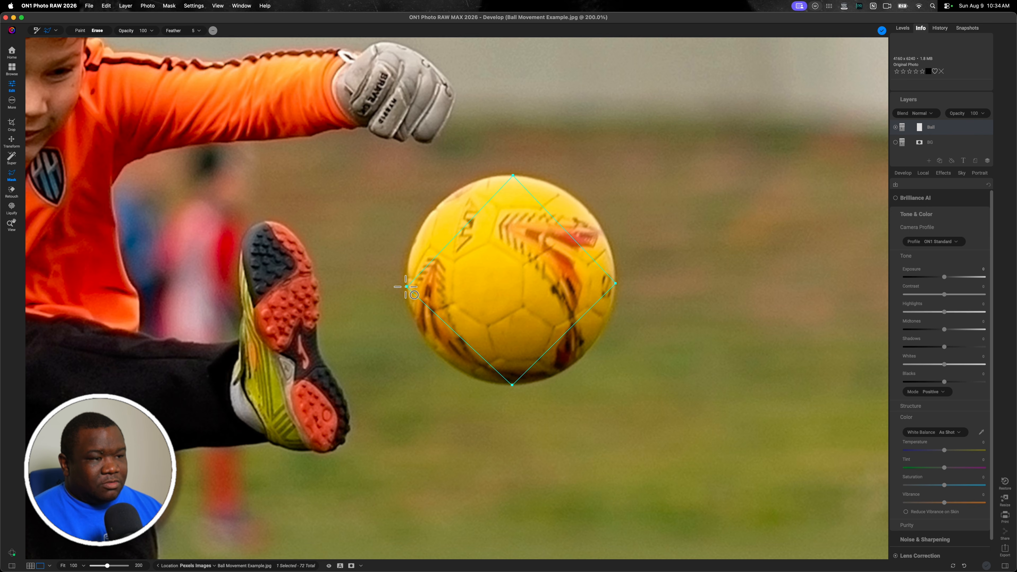
left_click(406, 287)
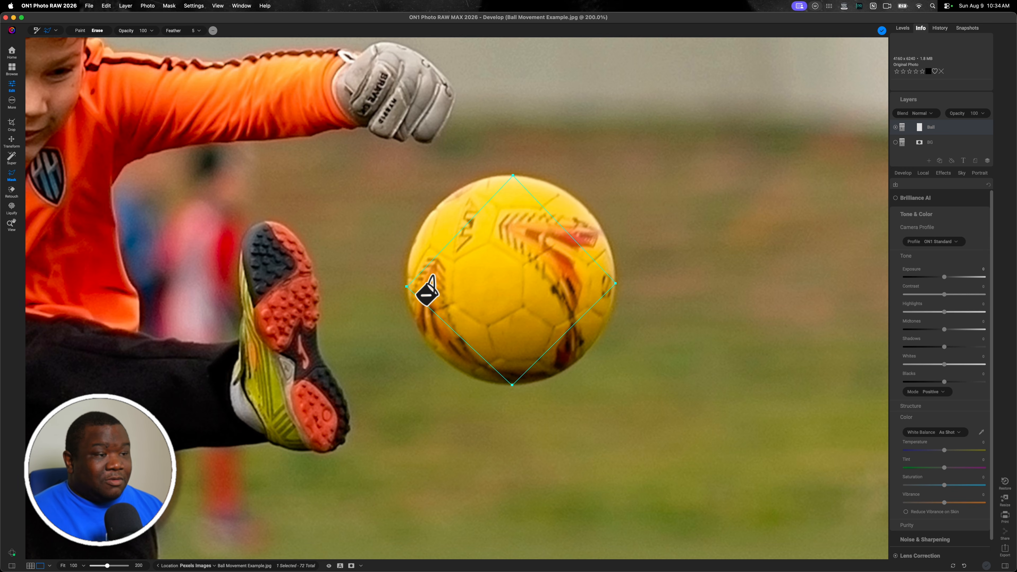
Curve the path's upper-left segment onto the ball's edge and fine-tune the topmost and upper-left points
left_click(460, 231)
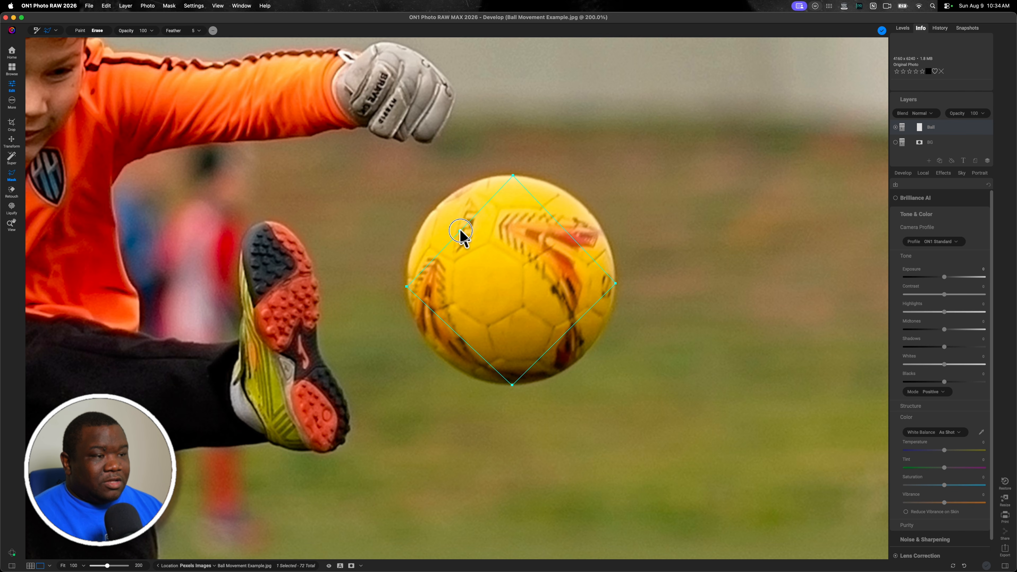
left_click_drag(455, 228, 432, 209)
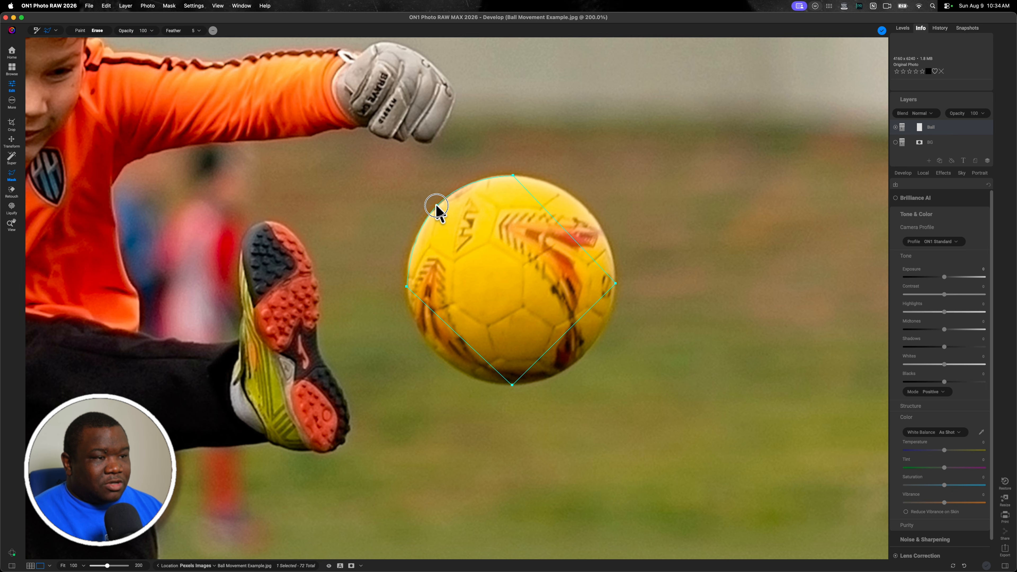
left_click(406, 286)
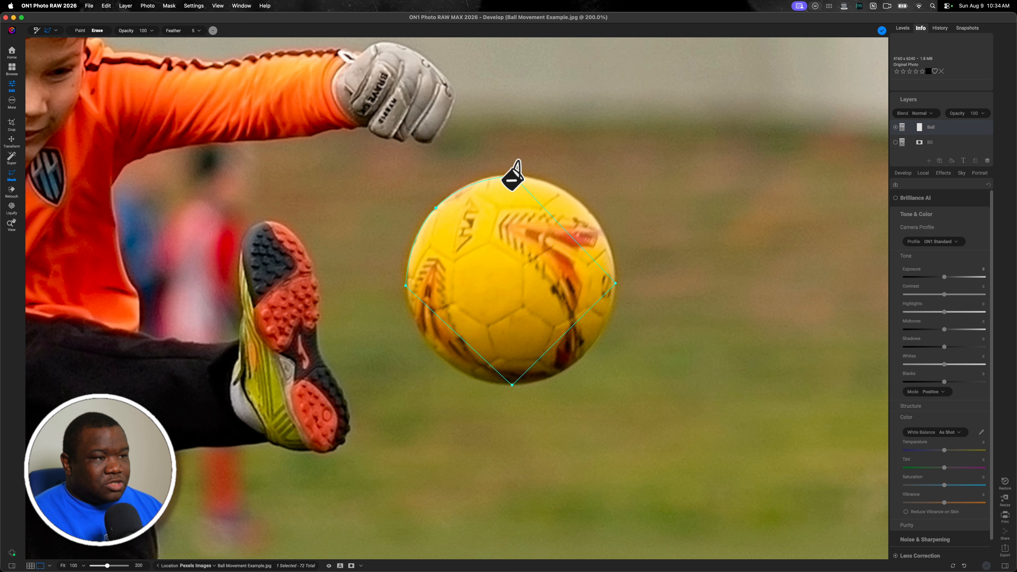
left_click_drag(512, 174, 513, 173)
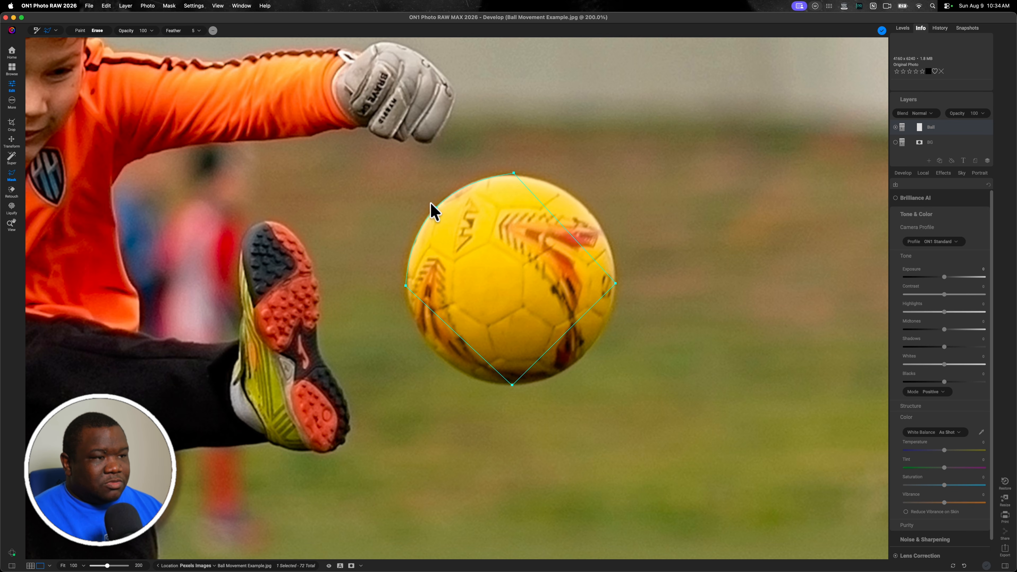
left_click_drag(435, 207, 436, 205)
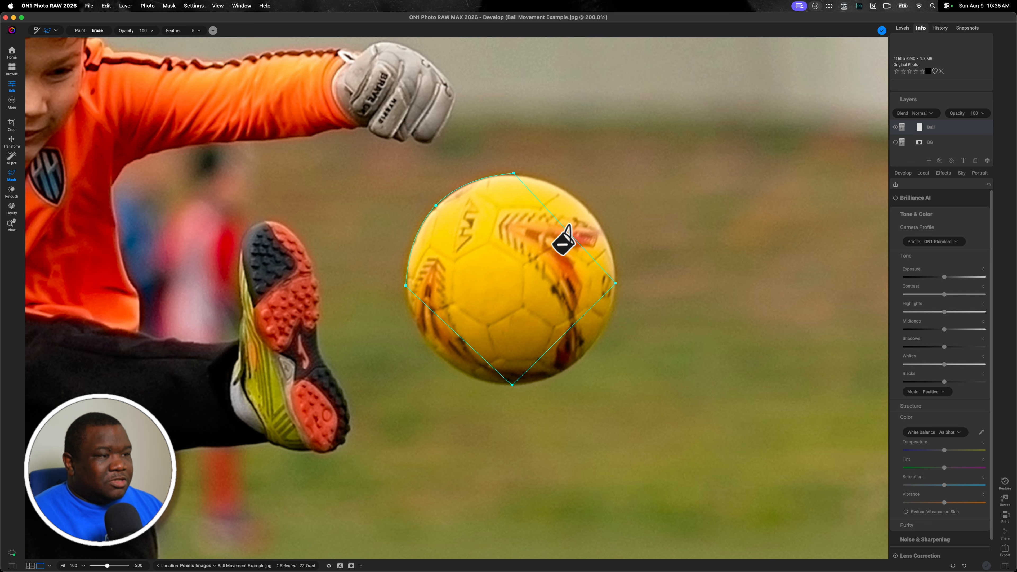
Bend the upper-right, lower-right and lower-left path segments outward so they follow the ball's round edge
left_click_drag(564, 226, 588, 210)
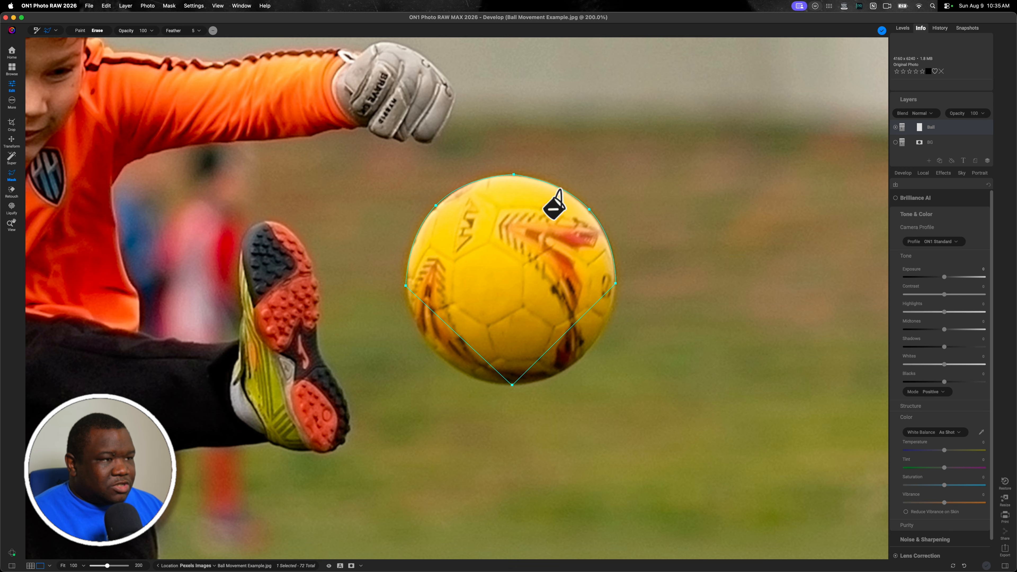
left_click_drag(565, 333, 582, 357)
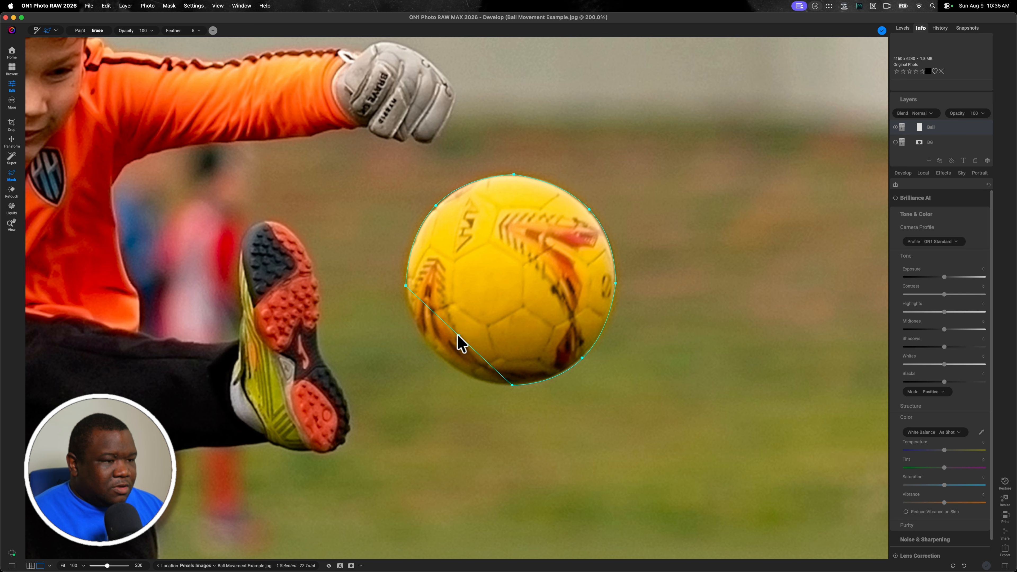
left_click_drag(456, 334, 436, 357)
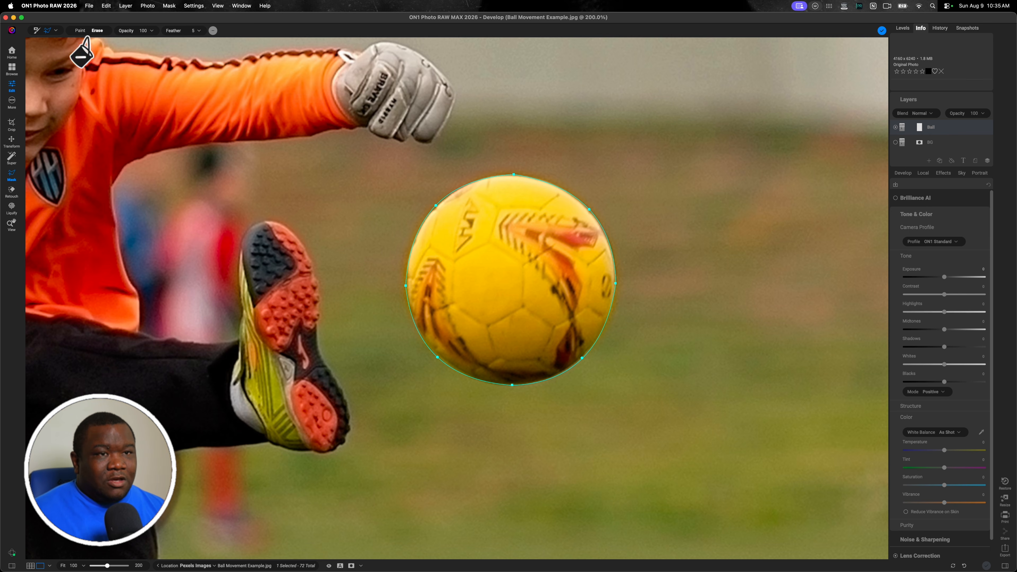
Set the line mask to Erase, remove everything outside the ball outline and apply the mask
left_click(79, 31)
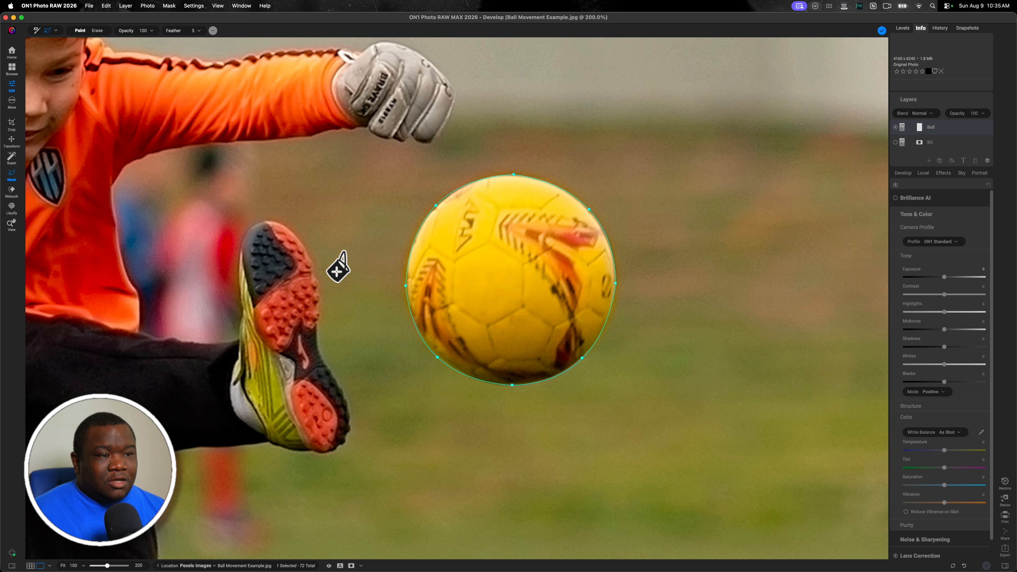
left_click(98, 30)
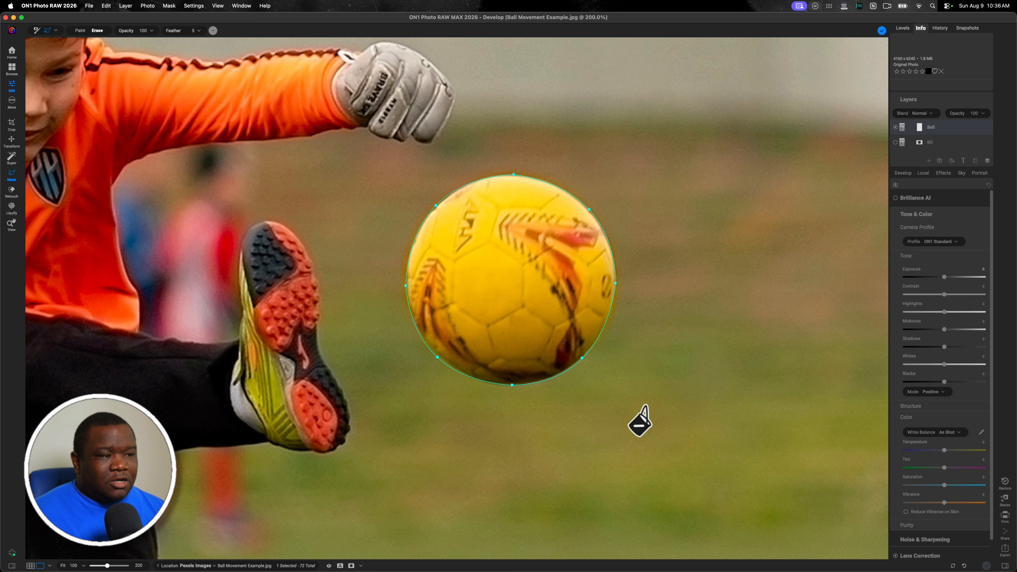
left_click(682, 260)
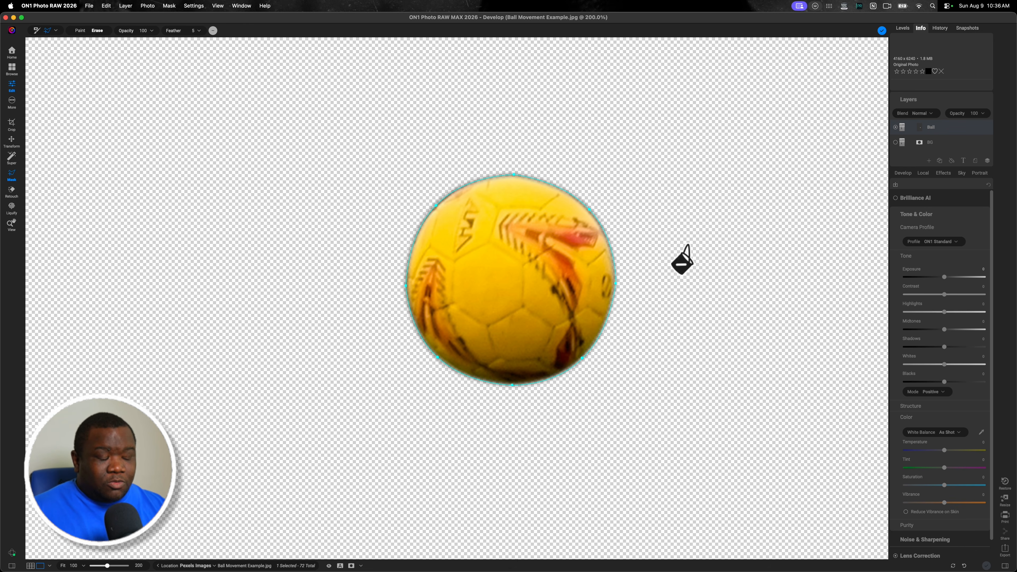
key("super+0")
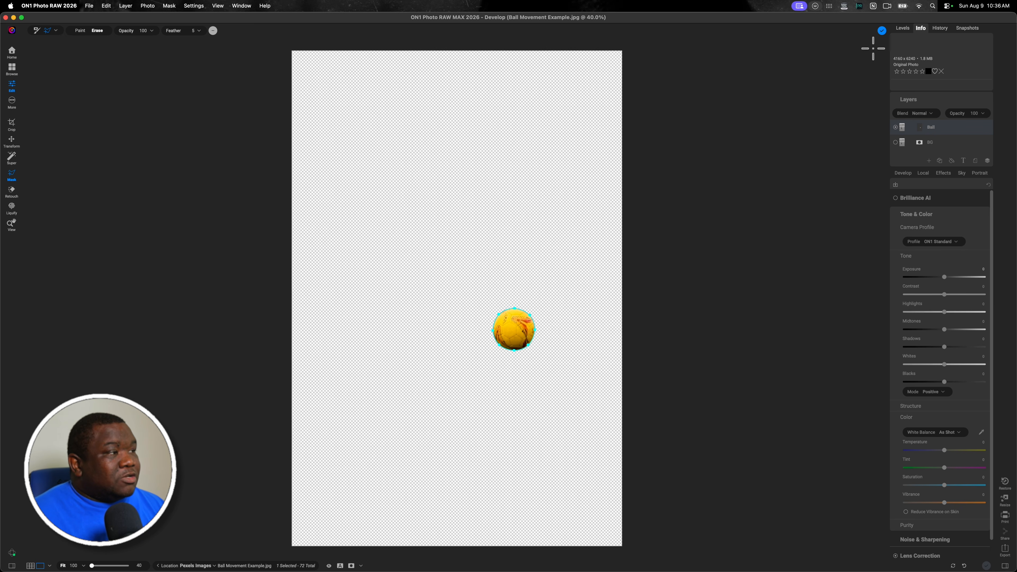
left_click(882, 31)
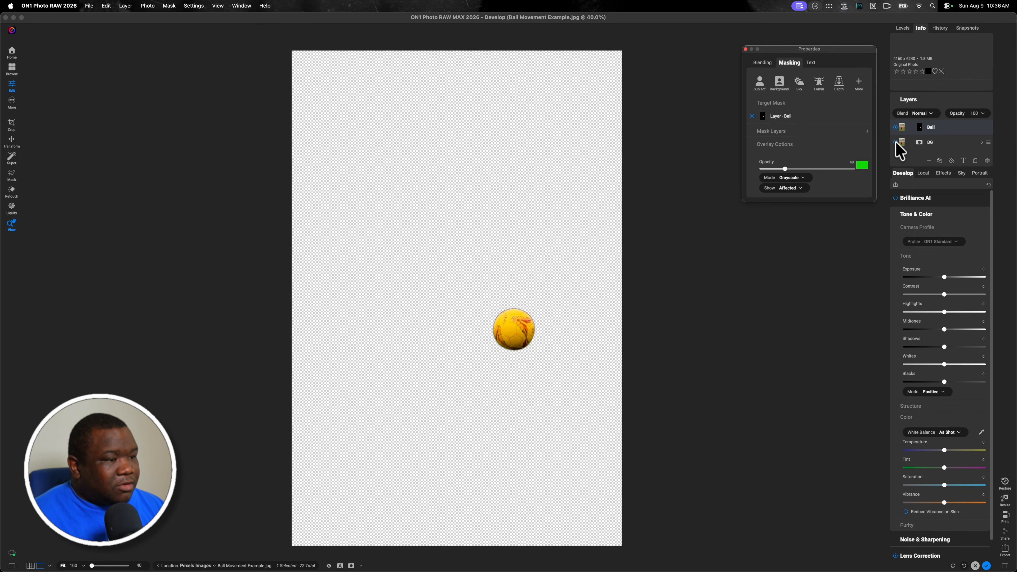
Show the BG layer and transform the Ball layer so the ball sits against the fence, above and right of the boy's outstretched glove
left_click(895, 142)
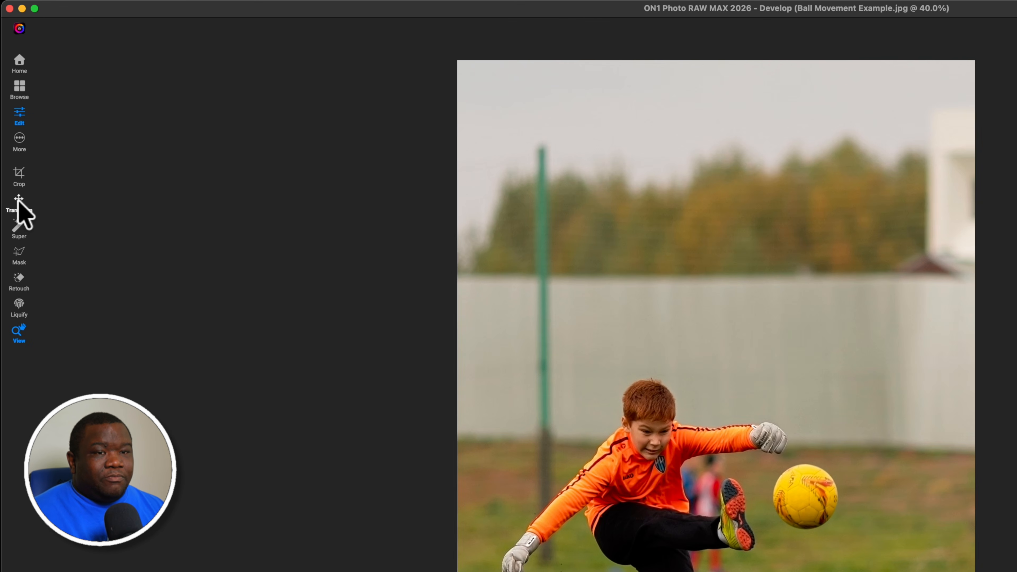
left_click(19, 201)
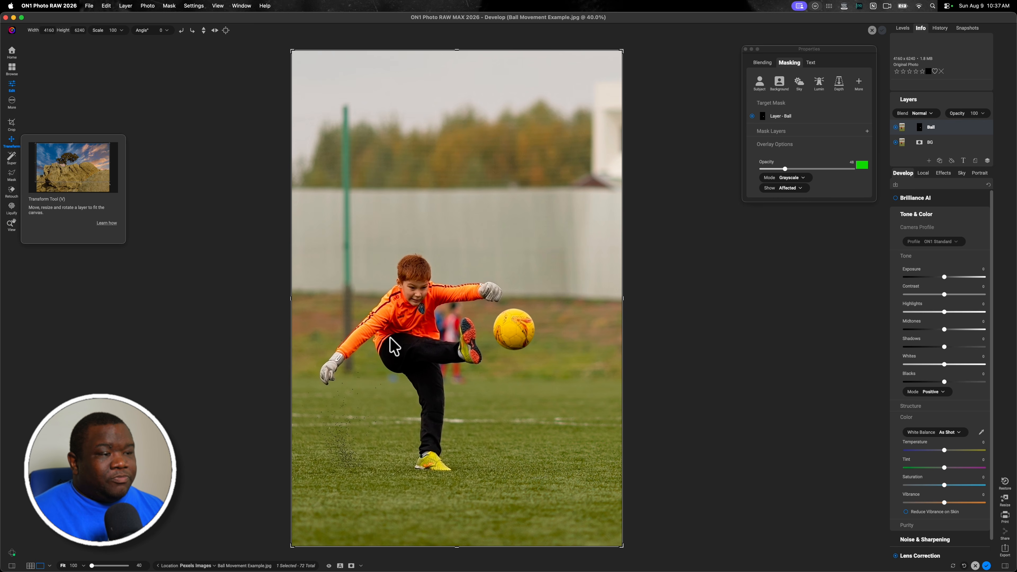
left_click_drag(488, 397, 538, 390)
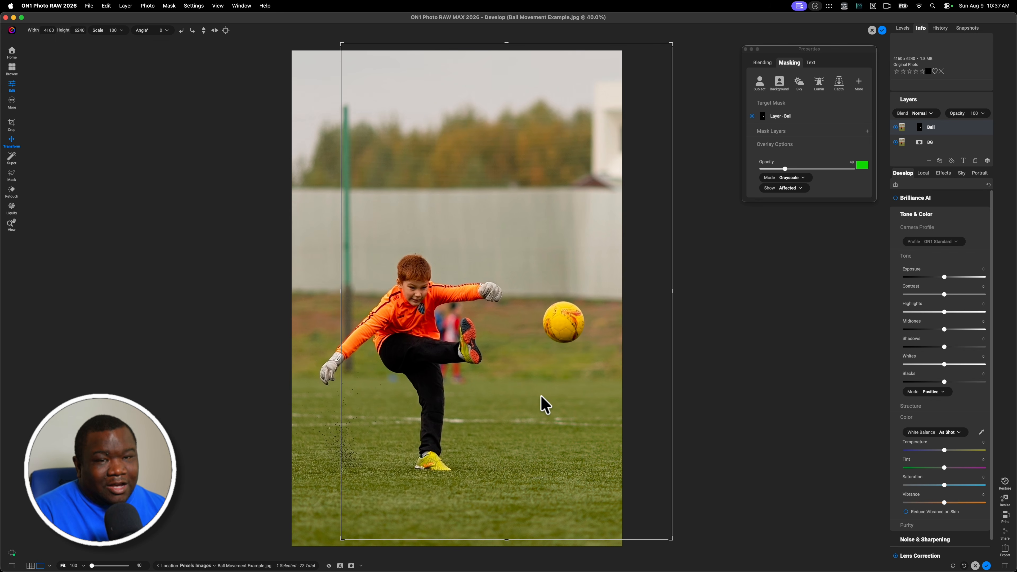
left_click_drag(545, 417, 530, 344)
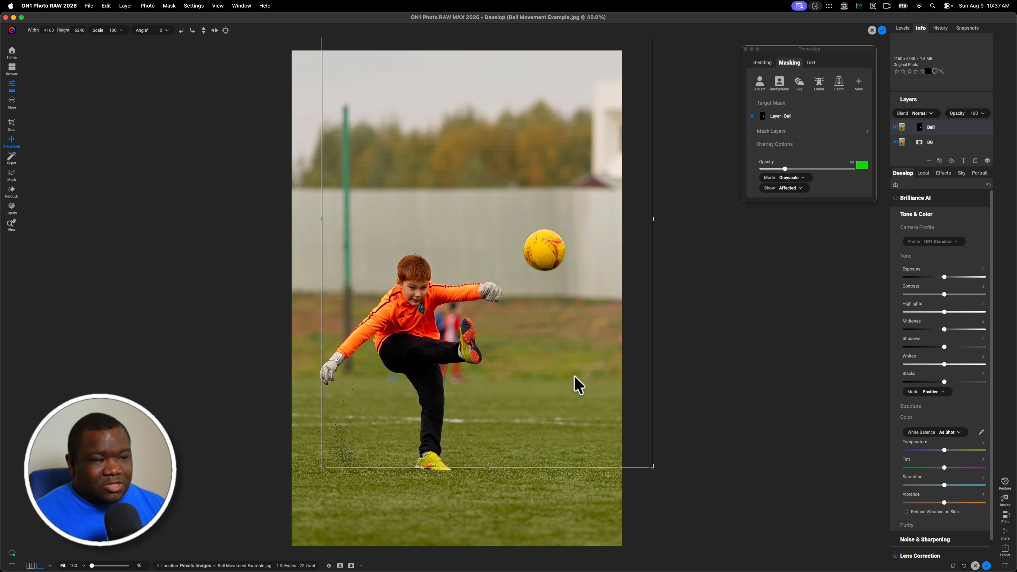
left_click_drag(575, 376, 581, 428)
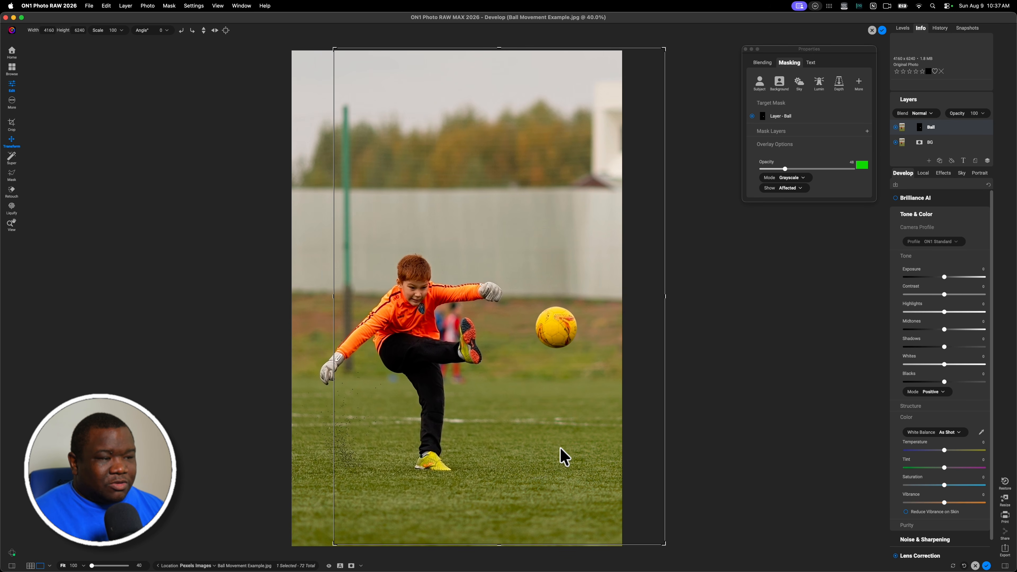
left_click_drag(559, 457, 549, 369)
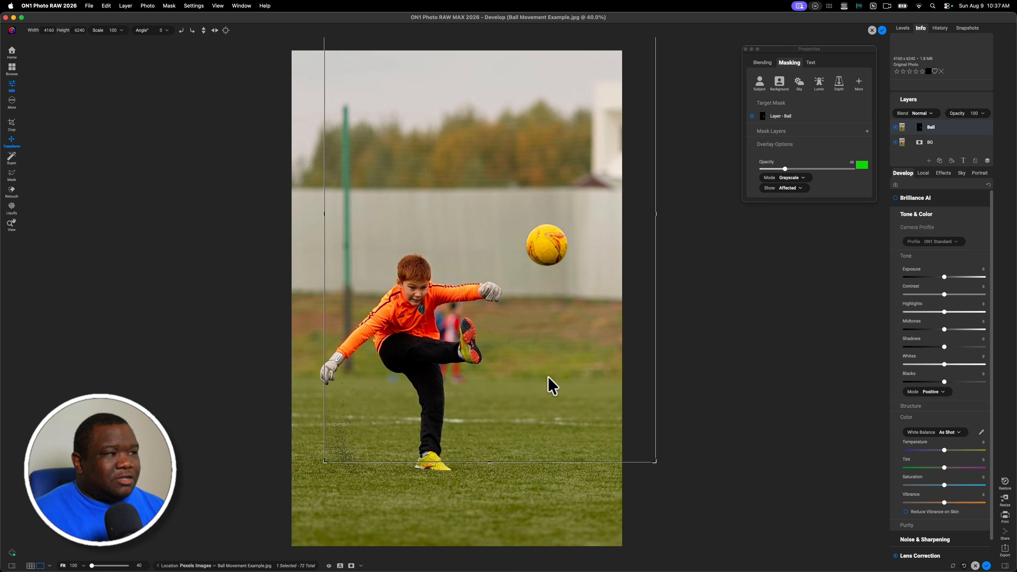
left_click(11, 225)
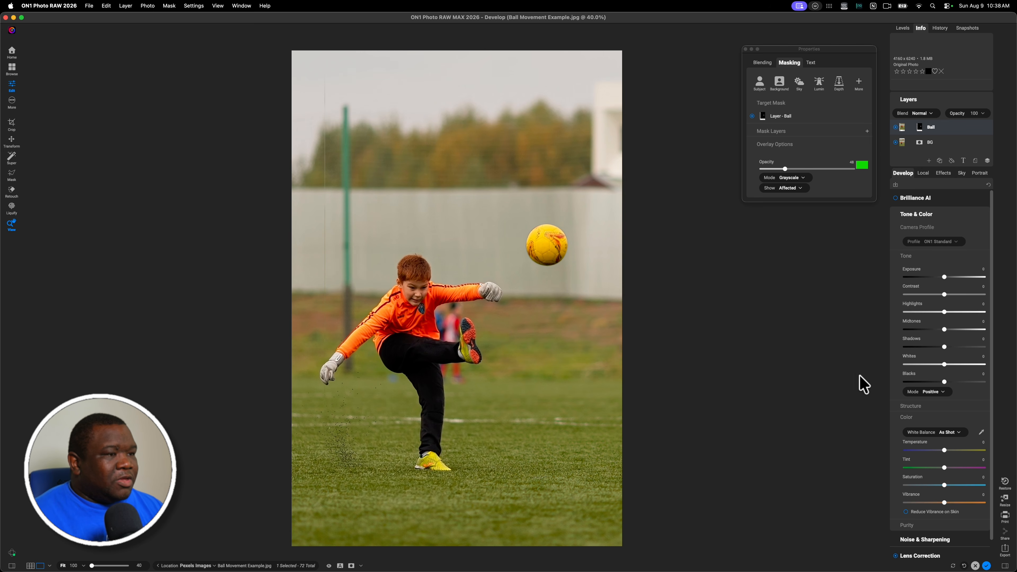
Refine the Ball layer's Line mask by shifting the Levels midpoint close to the white end, tightening the ball's edge, and accept it
left_click(324, 266)
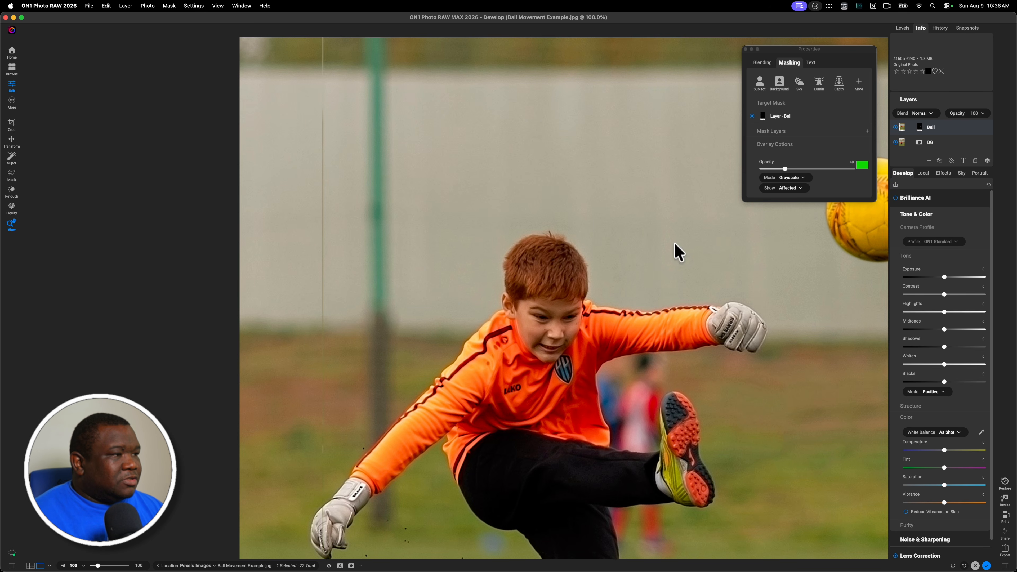
left_click_drag(649, 264, 459, 290)
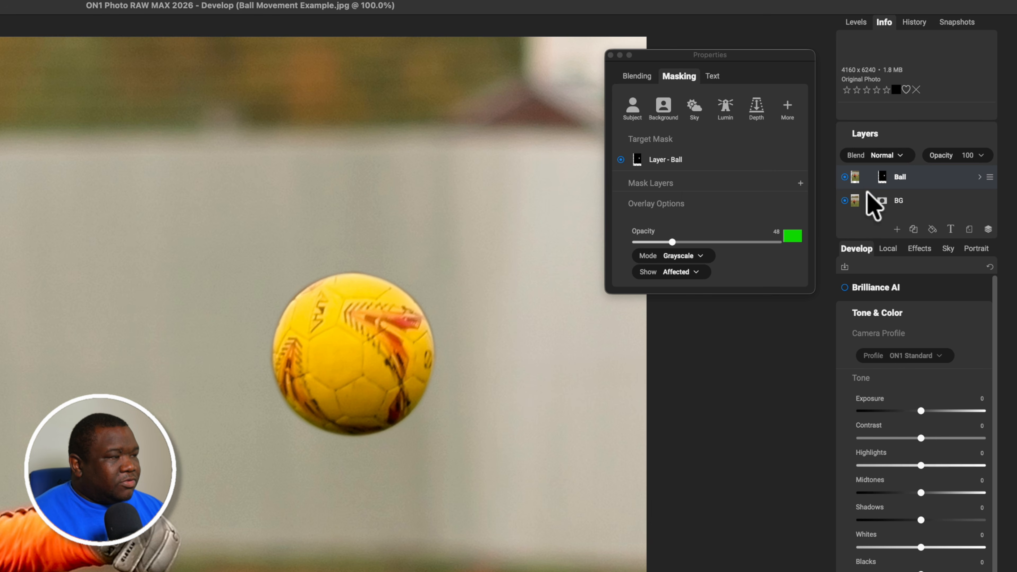
left_click(645, 183)
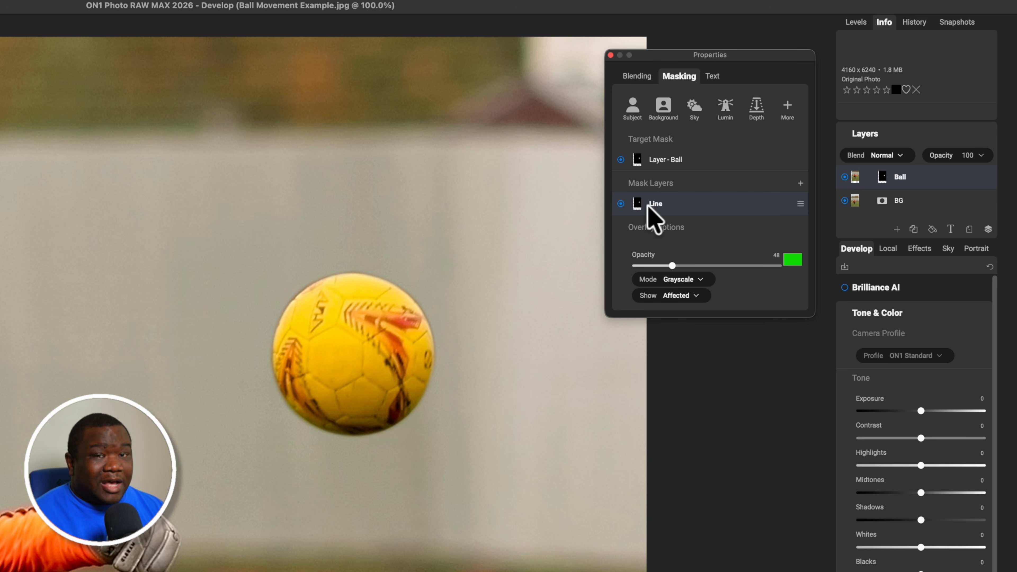
left_click(800, 204)
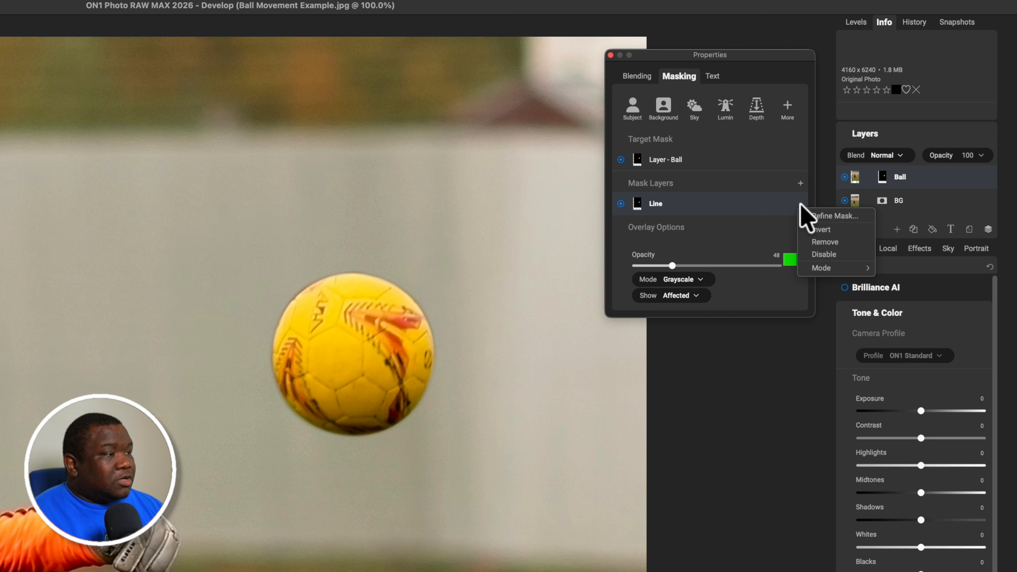
left_click(828, 217)
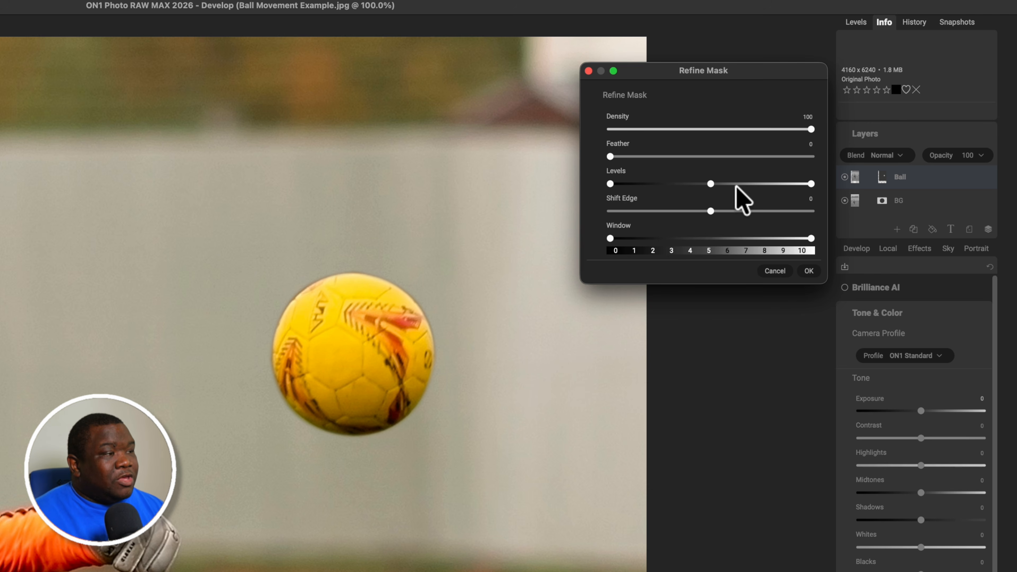
left_click(710, 183)
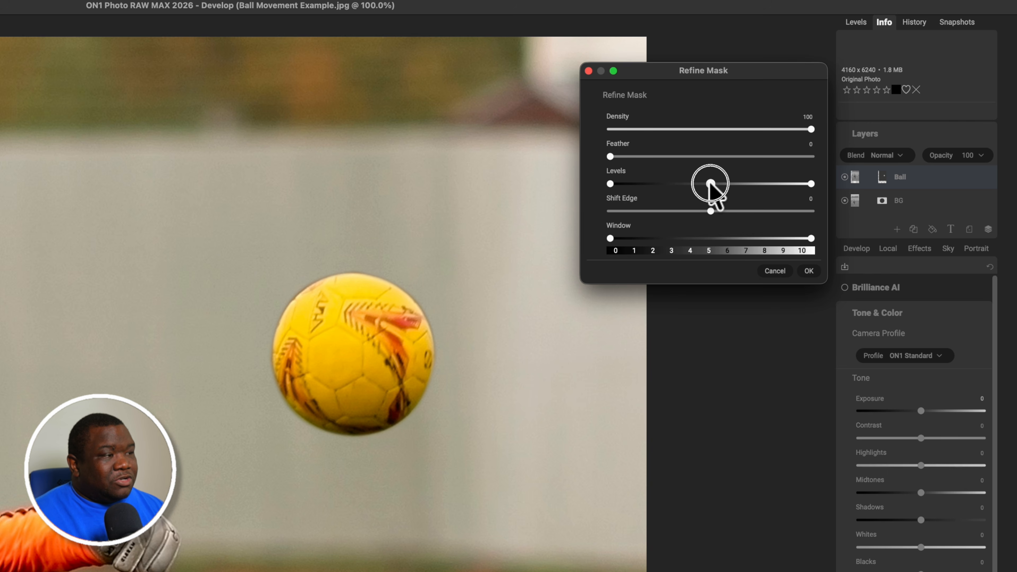
left_click_drag(710, 184, 782, 184)
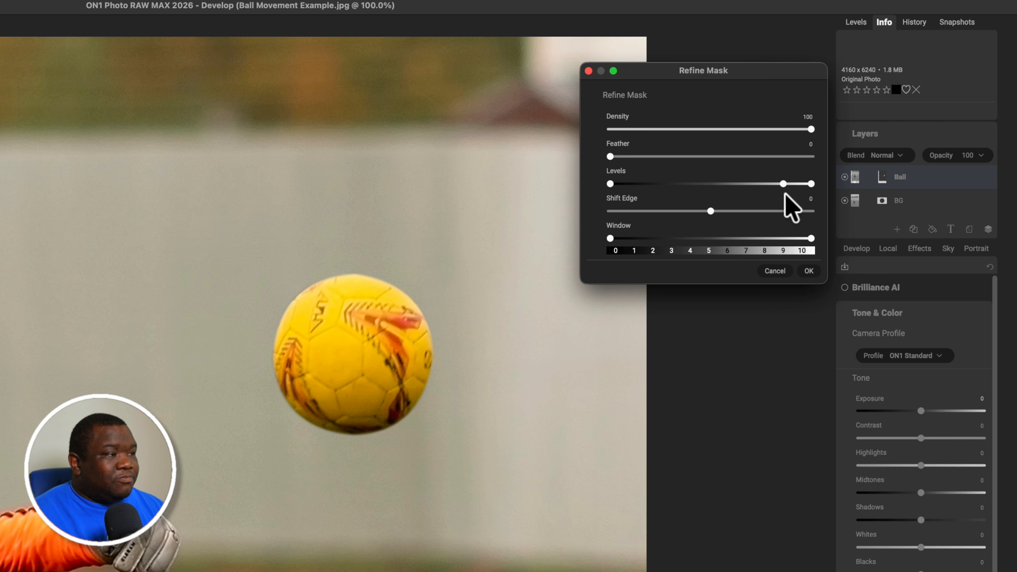
left_click_drag(782, 184, 633, 184)
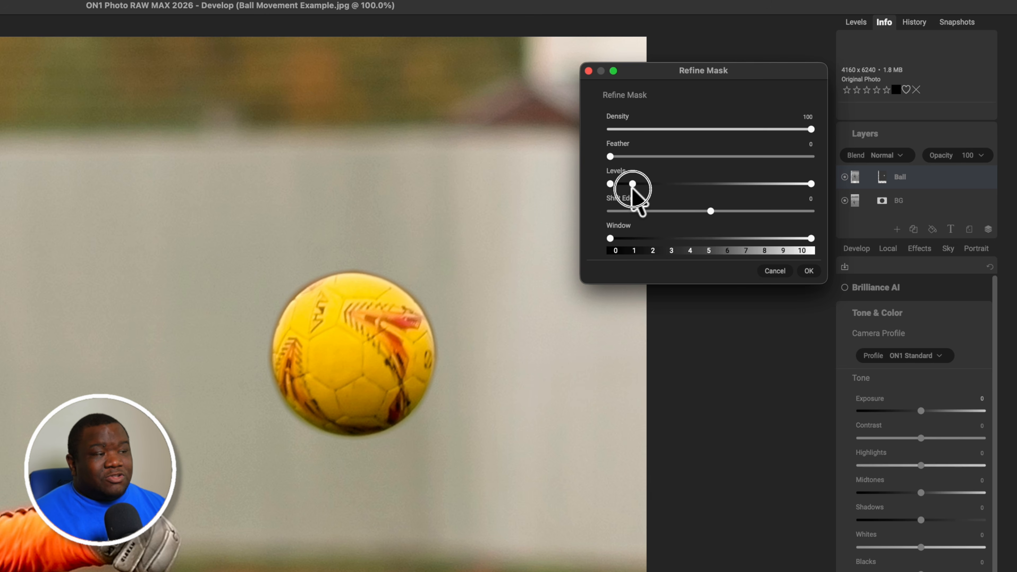
left_click_drag(633, 183, 636, 183)
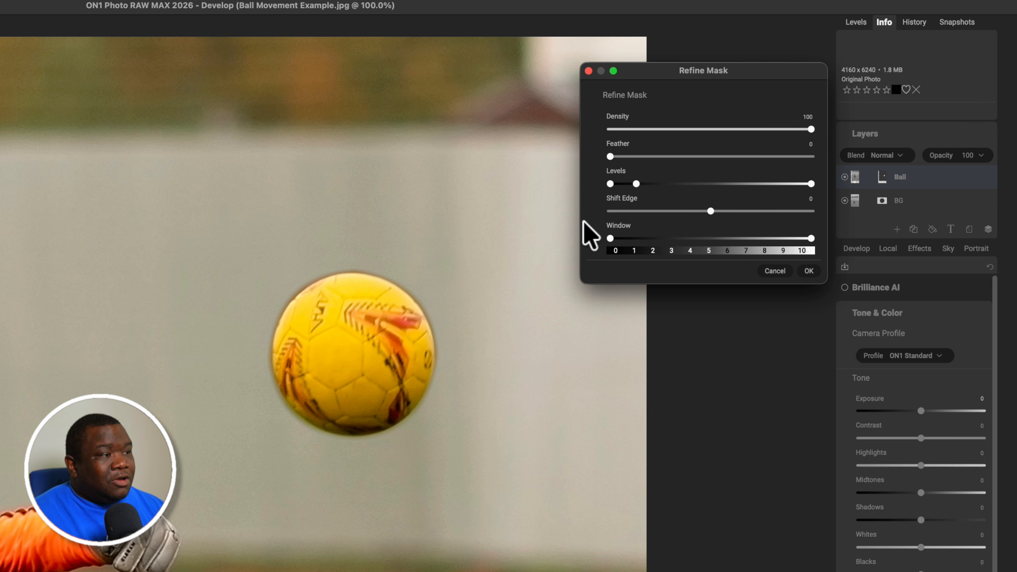
left_click_drag(637, 184, 791, 184)
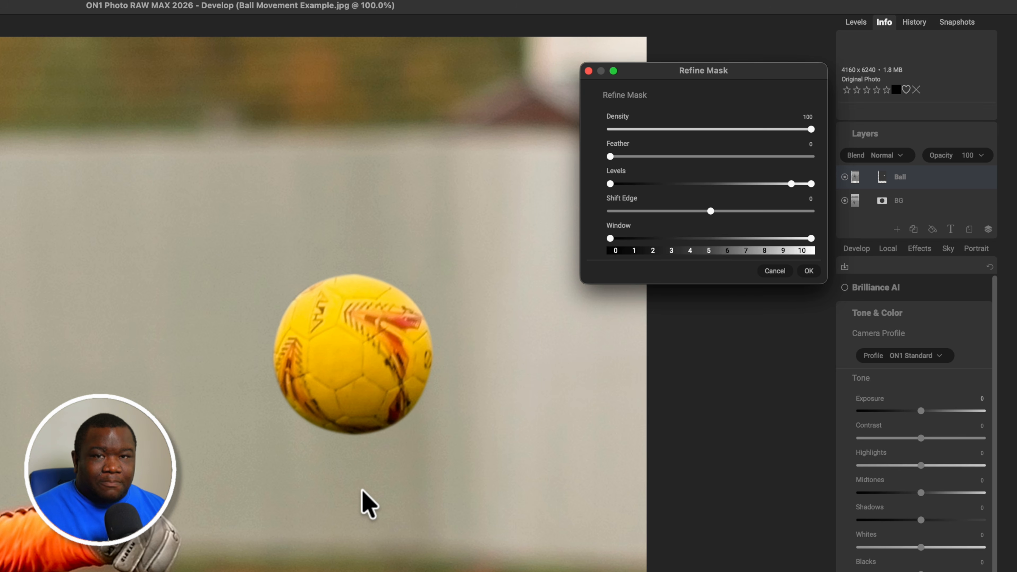
left_click(808, 270)
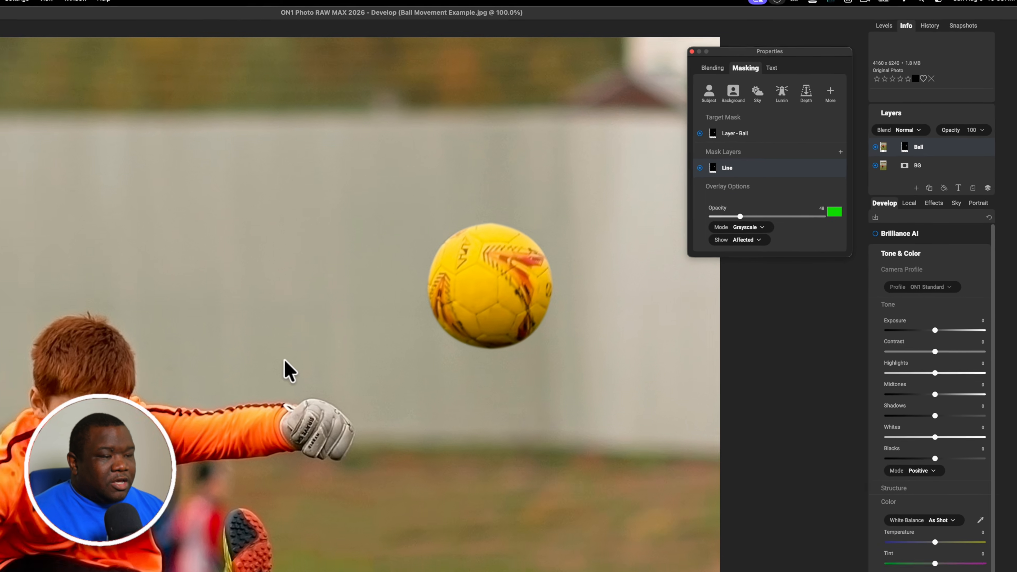
Toggle the Ball layer's visibility off and on to compare the whole photo with and without the ball
key("super+0")
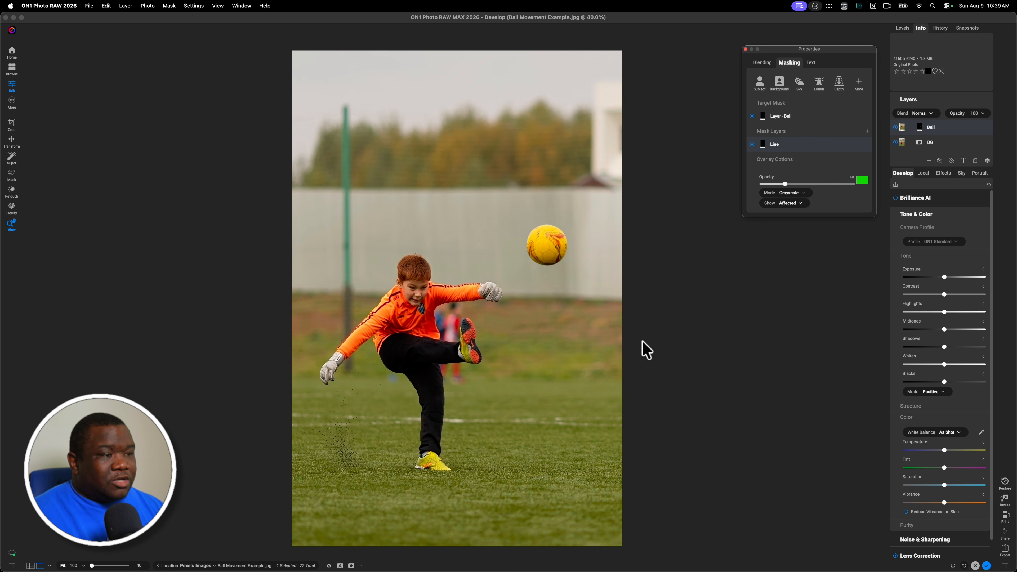
left_click(895, 128)
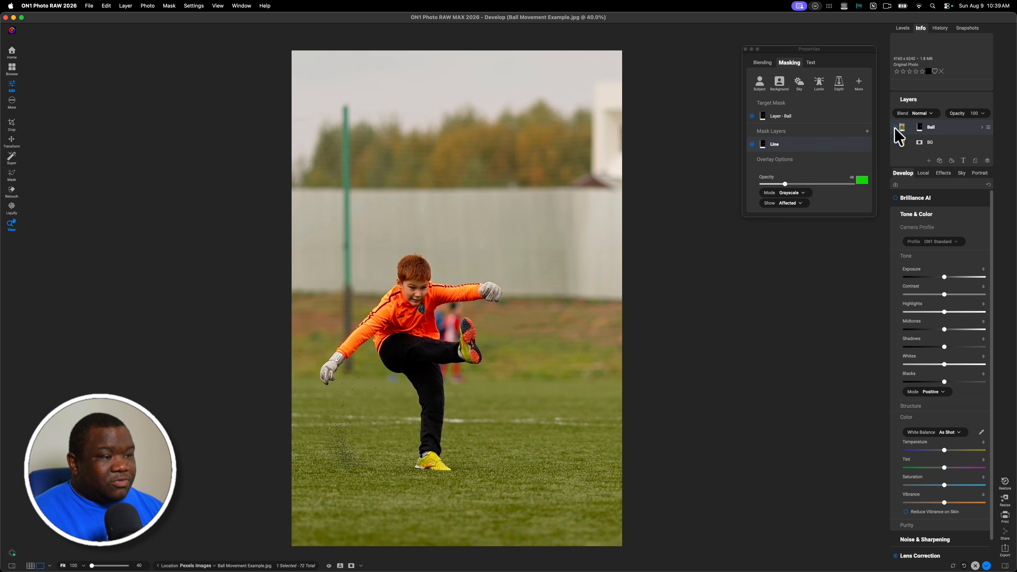
left_click(895, 128)
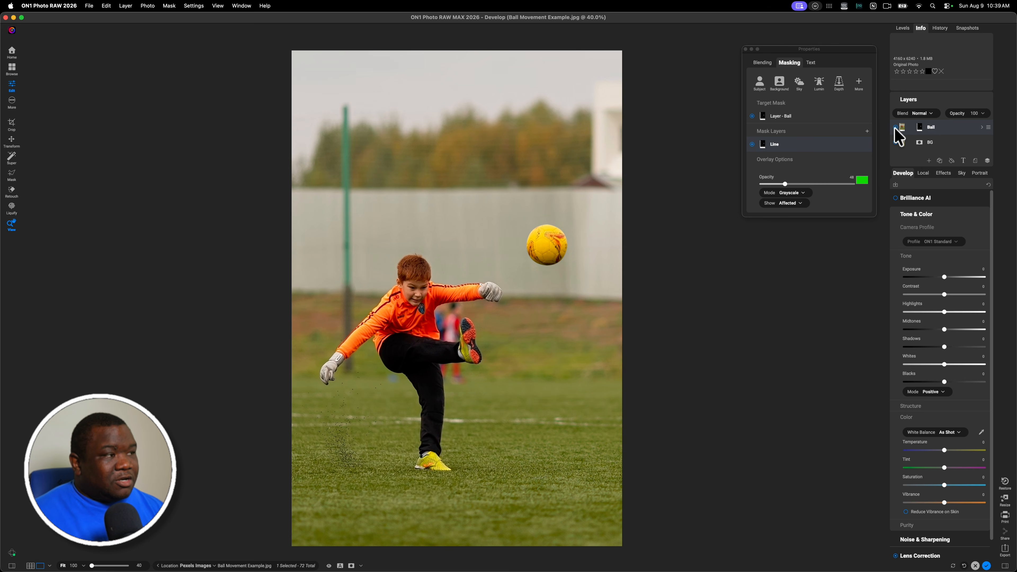
Transform the Ball layer to try the ball over the boy's head, low over the grass, and back against the fence
left_click(12, 141)
left_click_drag(531, 309, 385, 325)
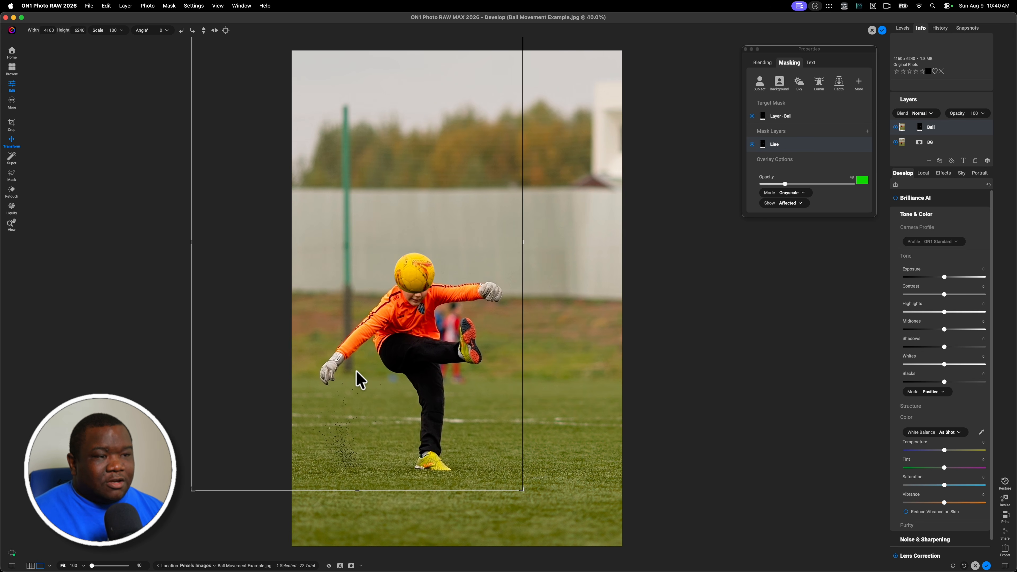
left_click_drag(357, 375, 520, 488)
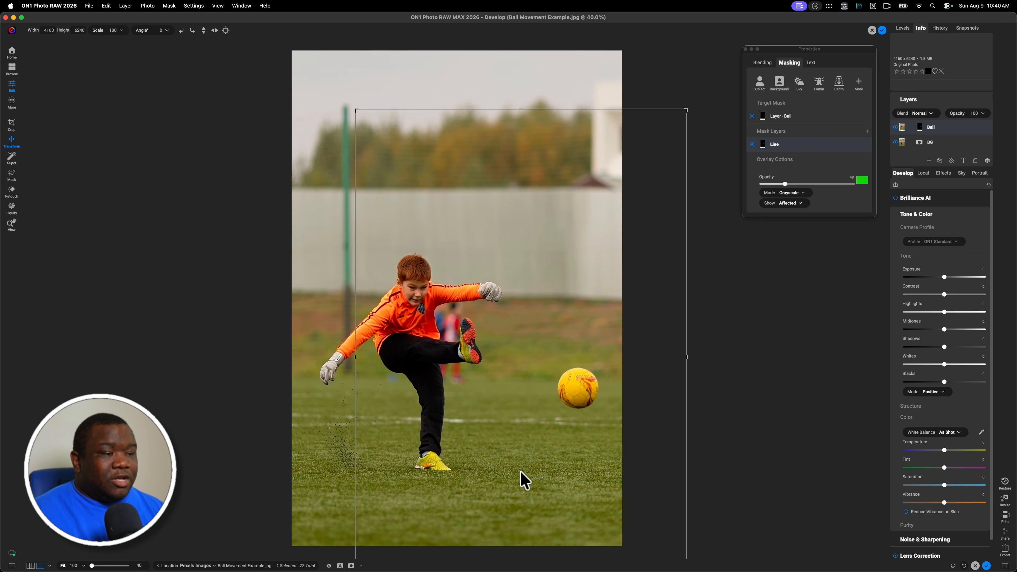
left_click_drag(517, 472, 486, 326)
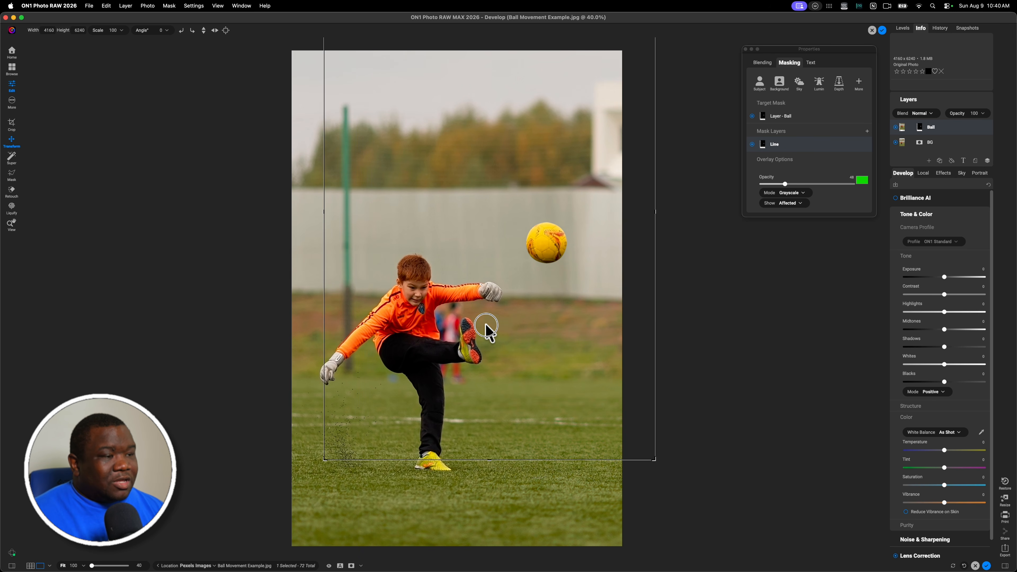